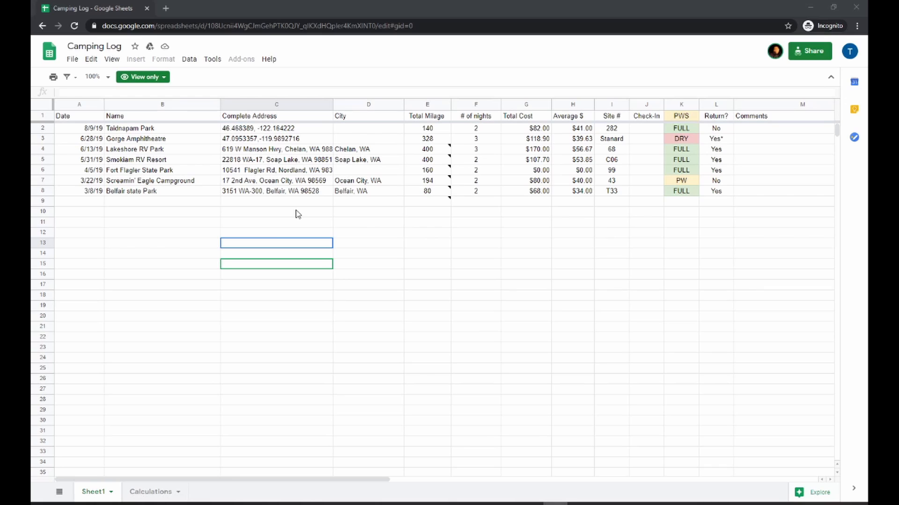
Make a copy of the spreadsheet, keeping the name Copy of Camping Log in My Drive
click(210, 28)
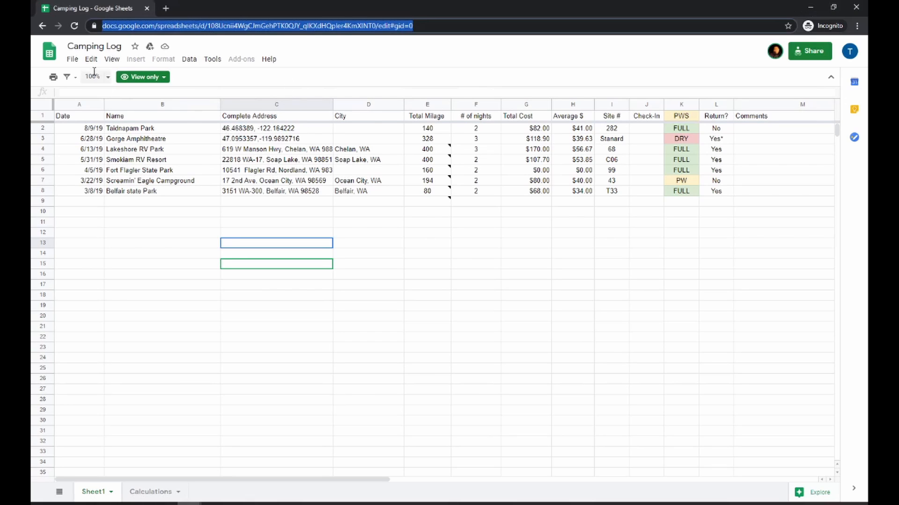
click(75, 60)
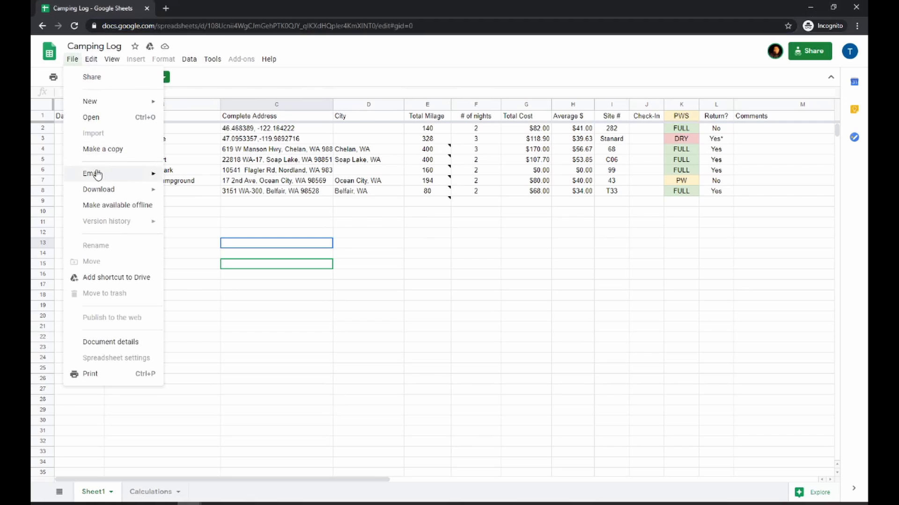
click(96, 149)
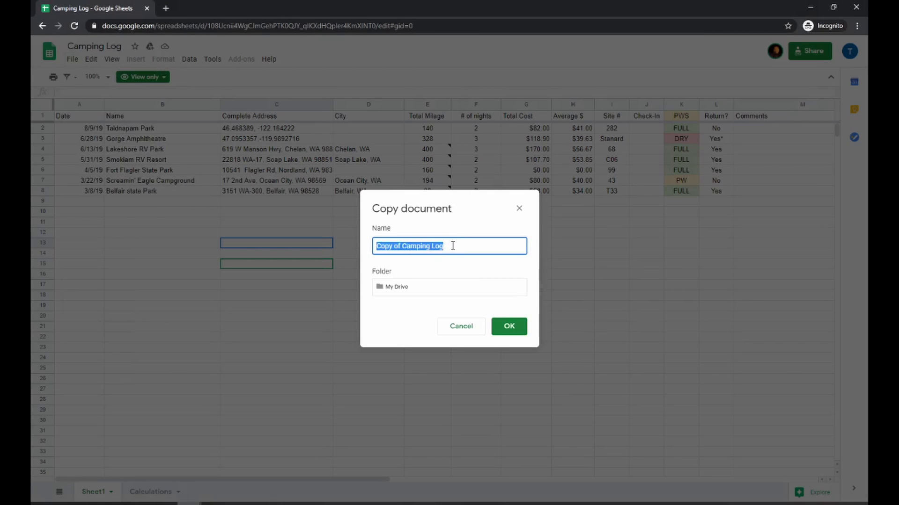
click(508, 328)
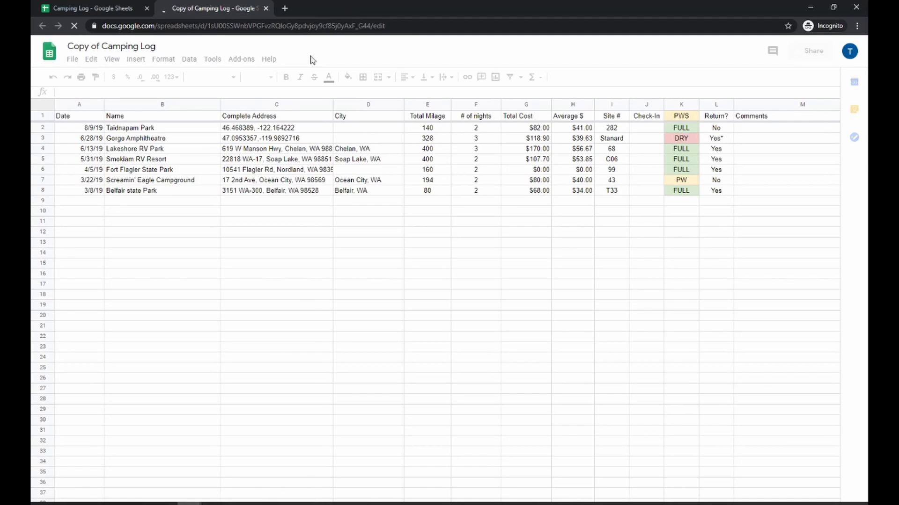
Insert a blank row above the first trip entry in row 2
click(153, 131)
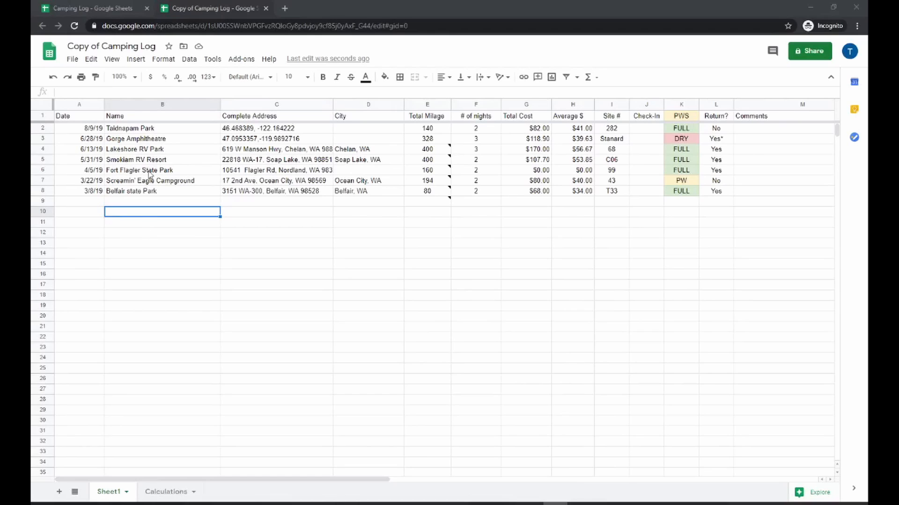
click(43, 128)
right_click(43, 127)
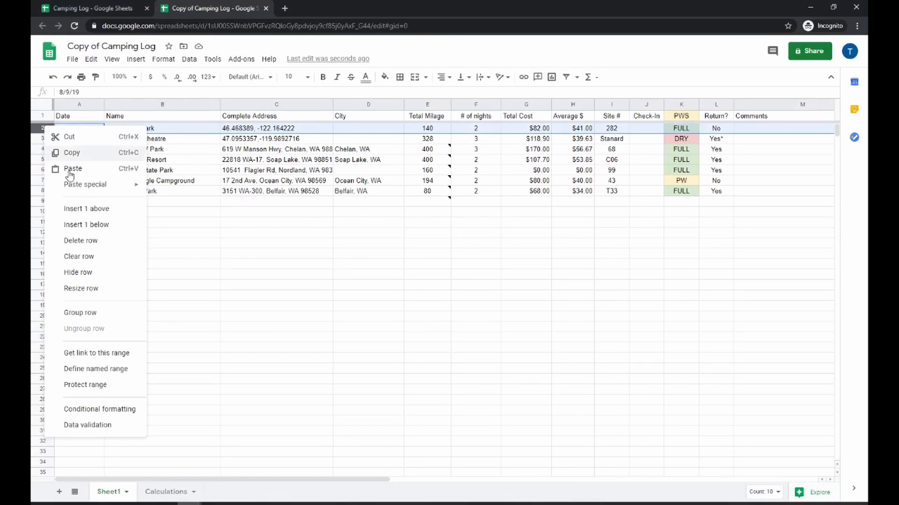
click(70, 209)
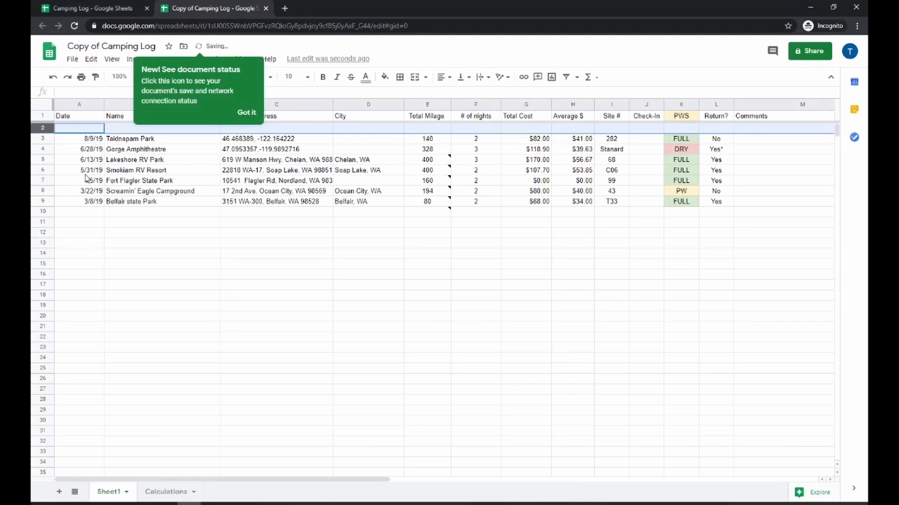
Enter the date 10/30/20 in the new row's Date cell
click(85, 129)
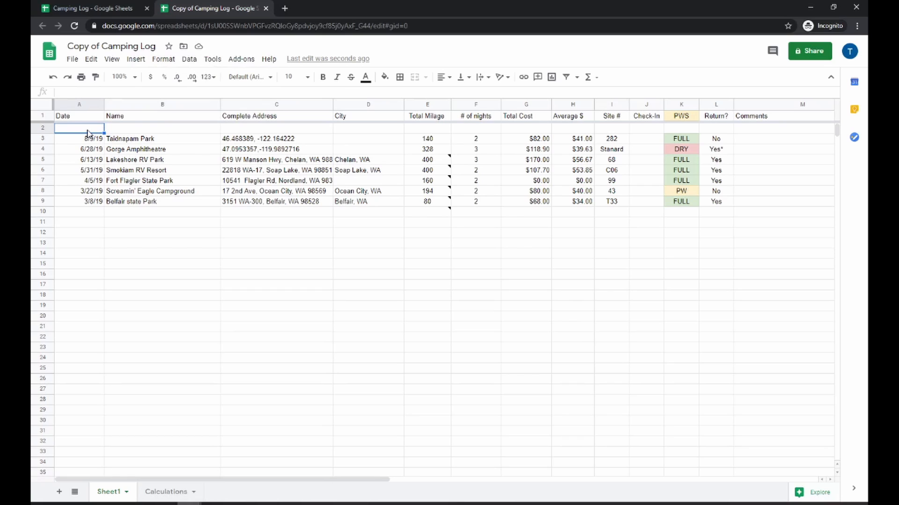
double_click(88, 129)
text(10/30)
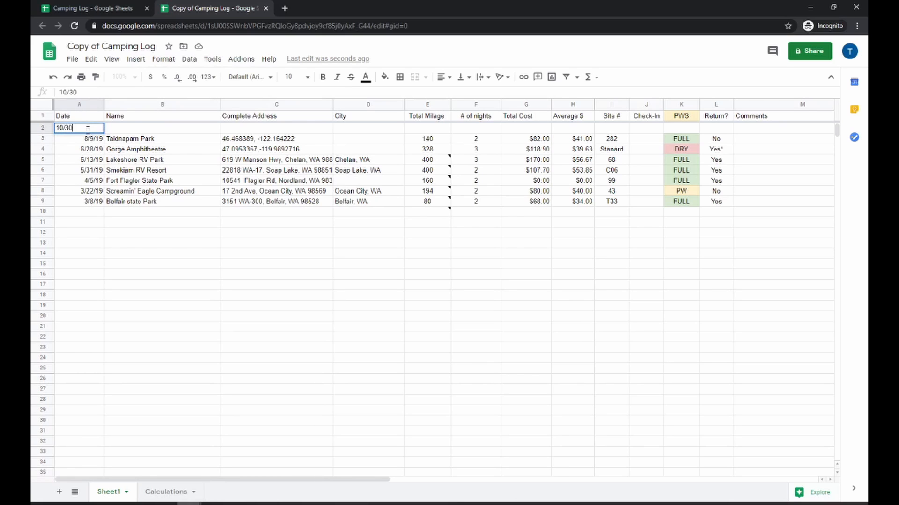
text(/20)
key(Return)
key(Right)
key(Up)
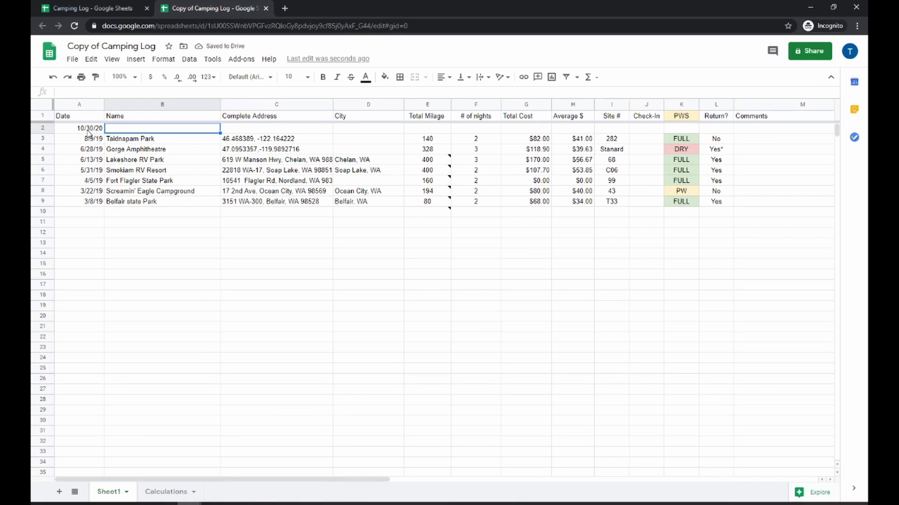
Enter Camp Name as the trip name and Texas as the city in the new row
text(Camp)
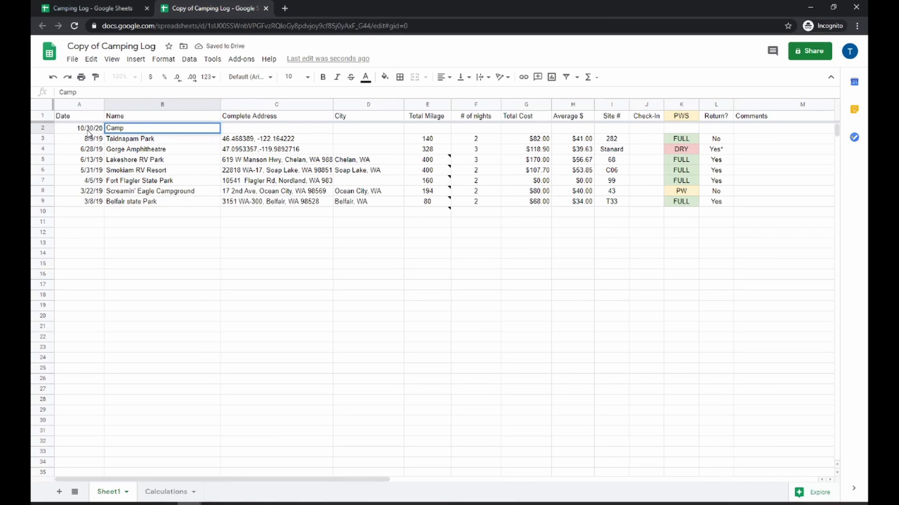
text( Name)
key(Tab)
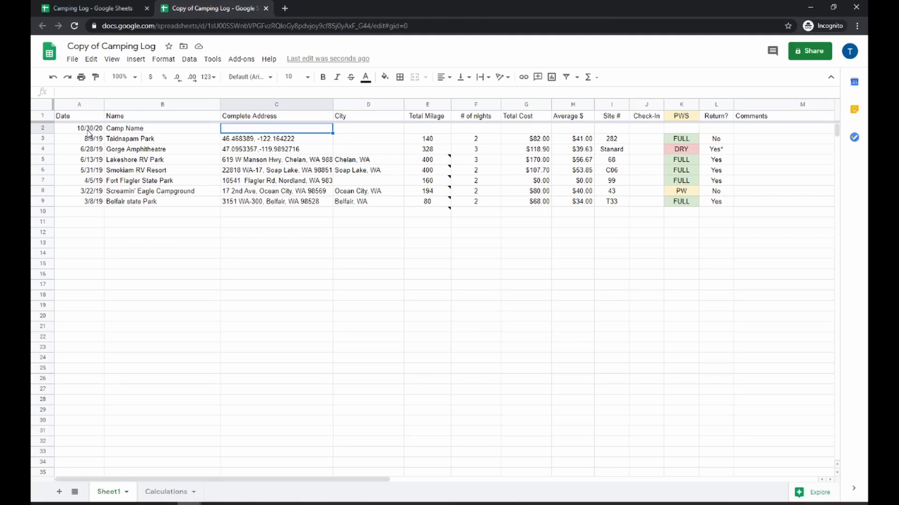
key(Tab)
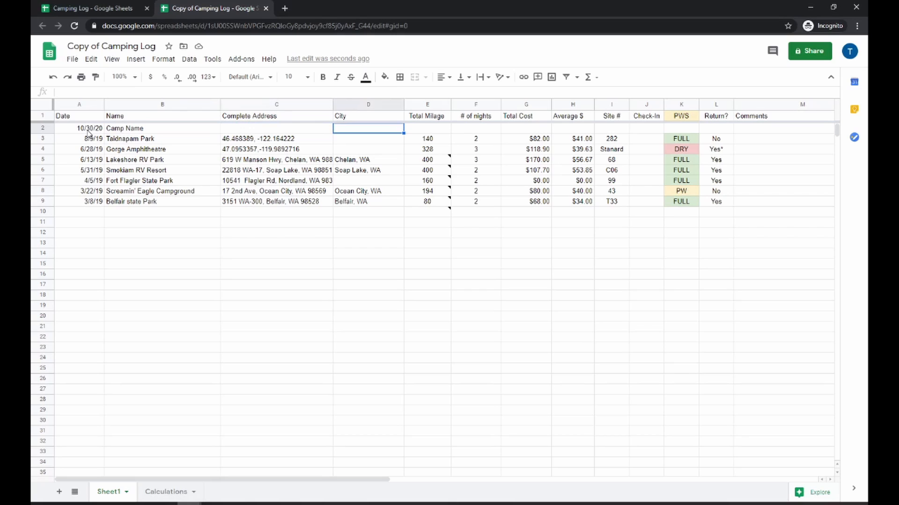
text(Texas)
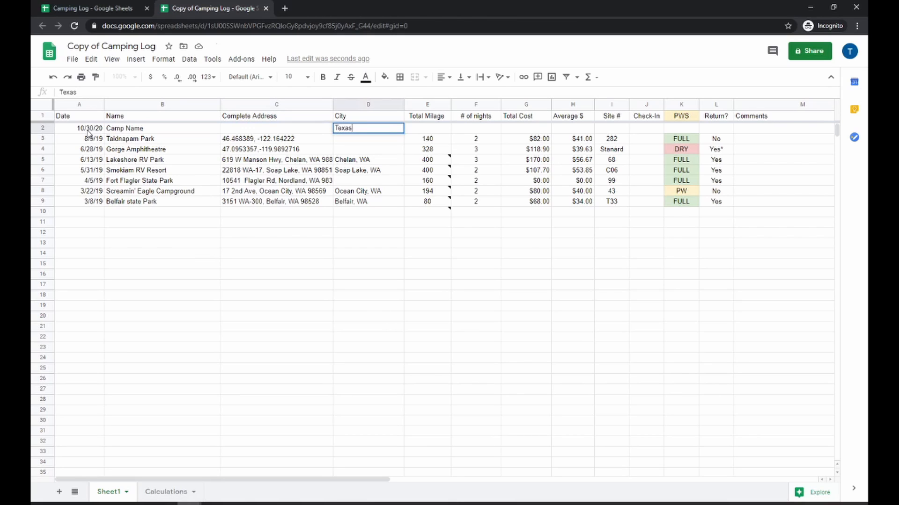
key(Return)
key(Up)
key(Right)
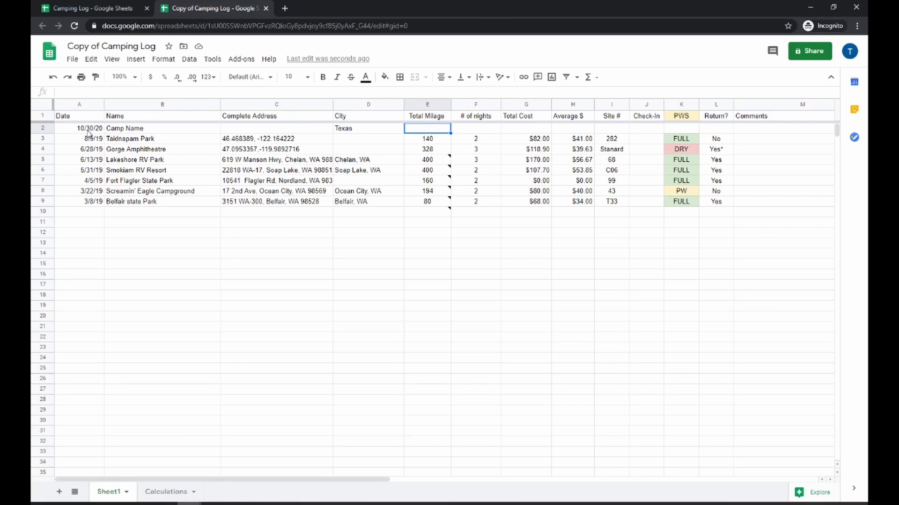
Enter 2 for the number of nights and 100 for the total cost in the new row
key(Right)
text(2)
key(Right)
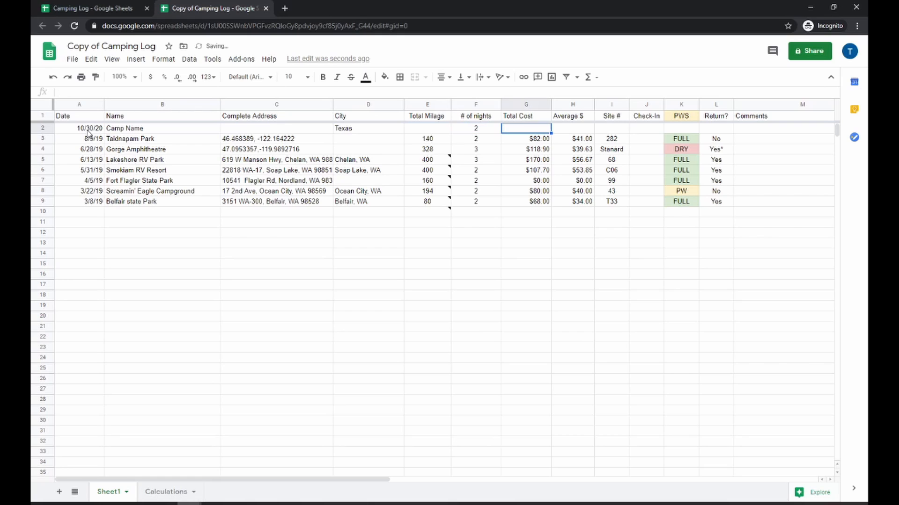
text(100)
key(Return)
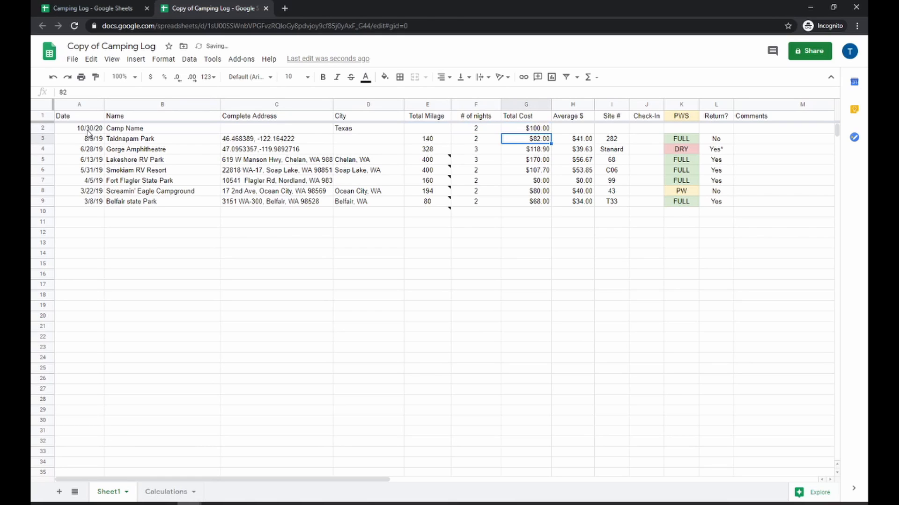
Fill the Average $ formula up into the new row and enter site number 1
click(590, 138)
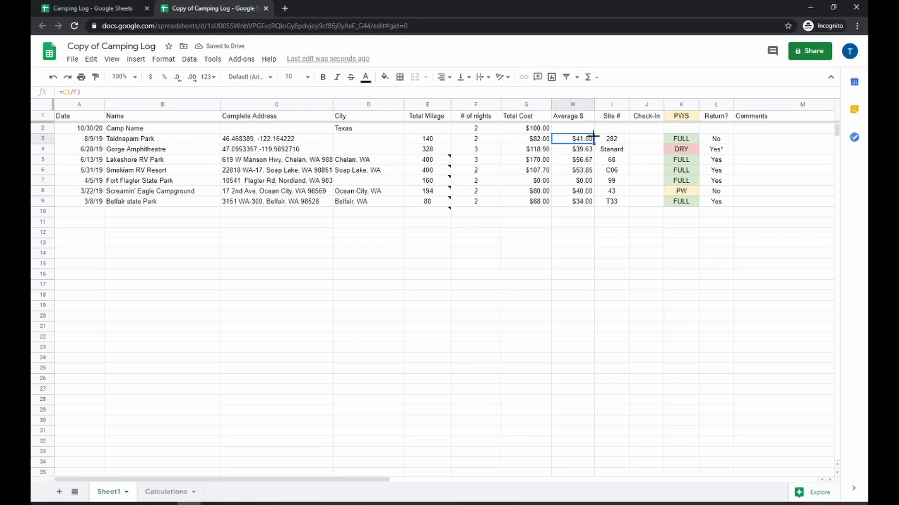
drag(592, 126, 592, 128)
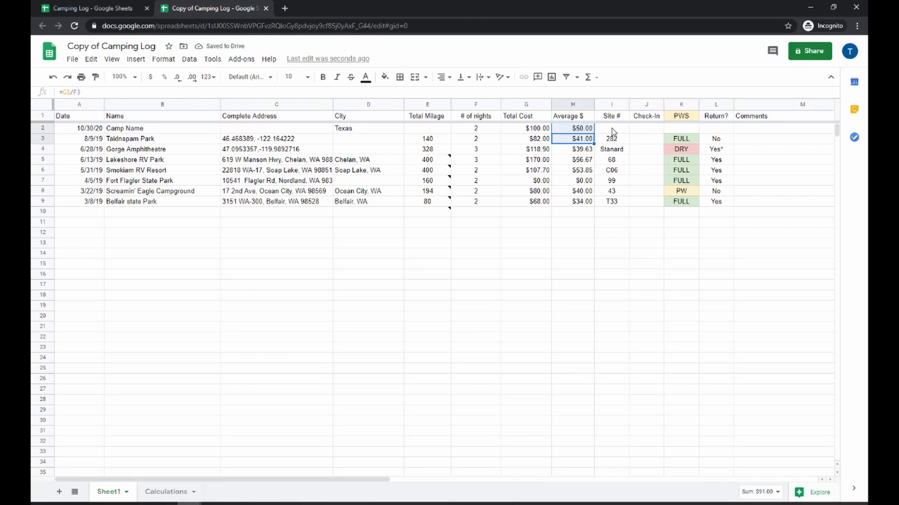
click(611, 129)
text(1)
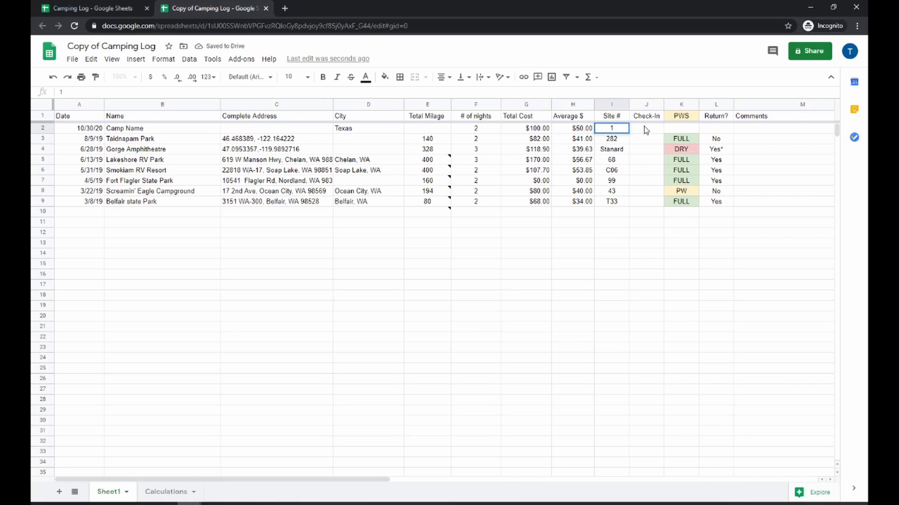
Enter a check-in time of 2:00 PM for the new trip
click(646, 130)
text(2:00p)
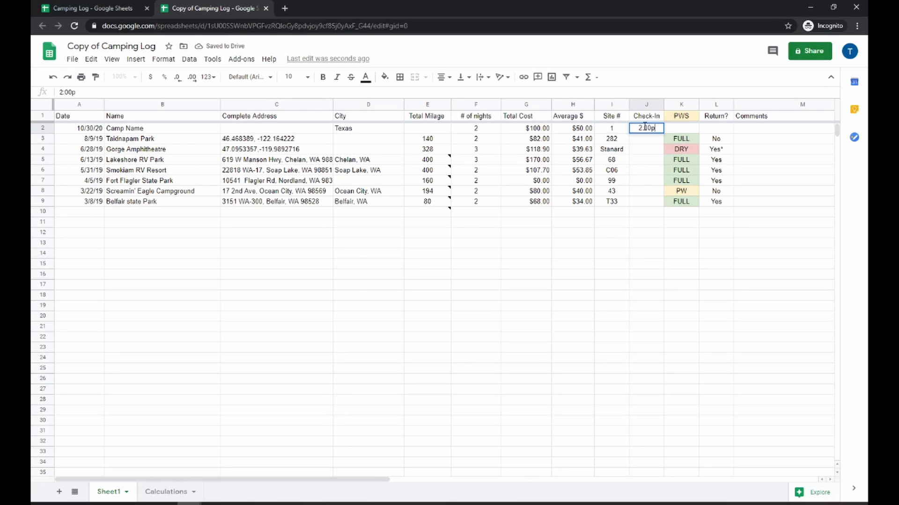
key(BackSpace)
text(PM)
key(Return)
key(Up)
key(Right)
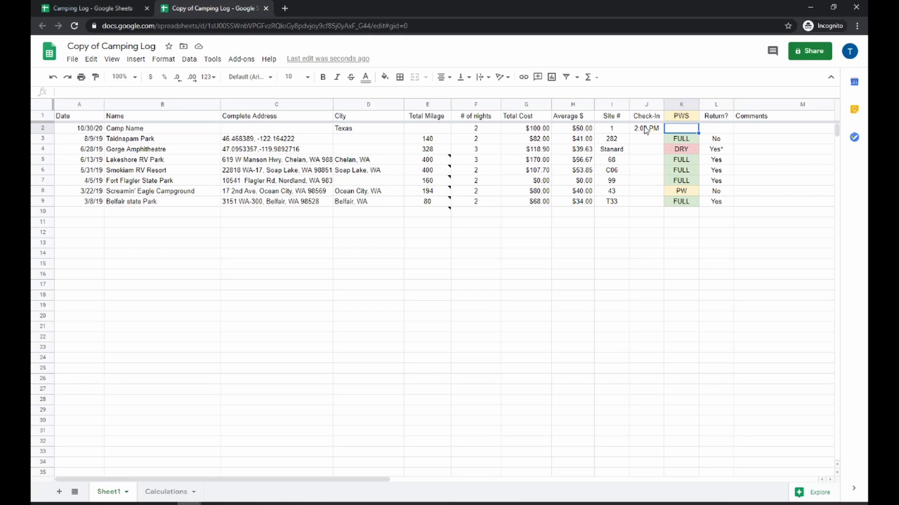
Enter FULL as the PWS value for the new trip
text(FULL)
key(Return)
key(Up)
key(Right)
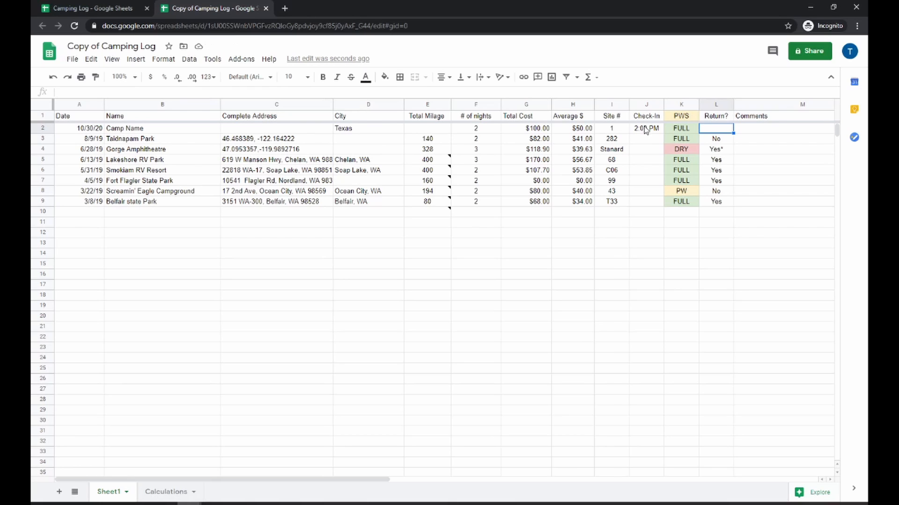
scroll(645, 130, right, 1)
key(Right)
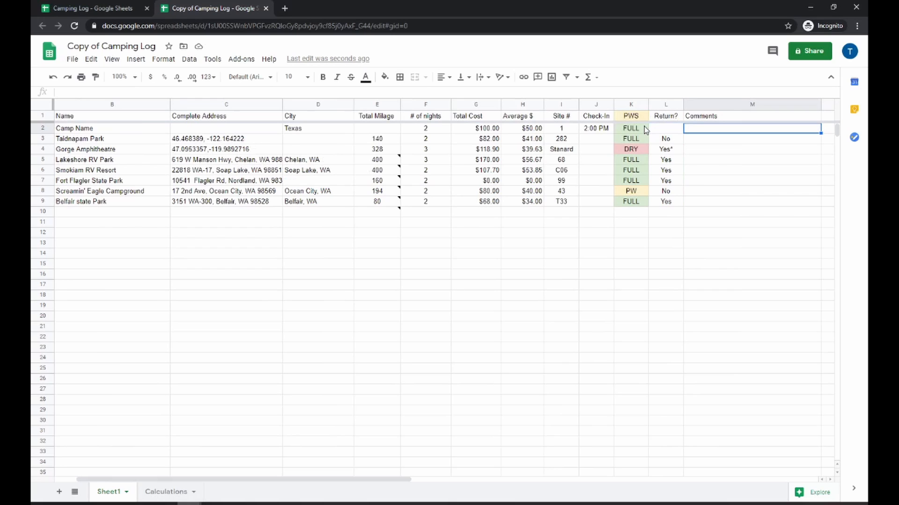
key(Left)
key(Left)
key(Left)
key(Left)
key(Left)
key(Left)
key(Left)
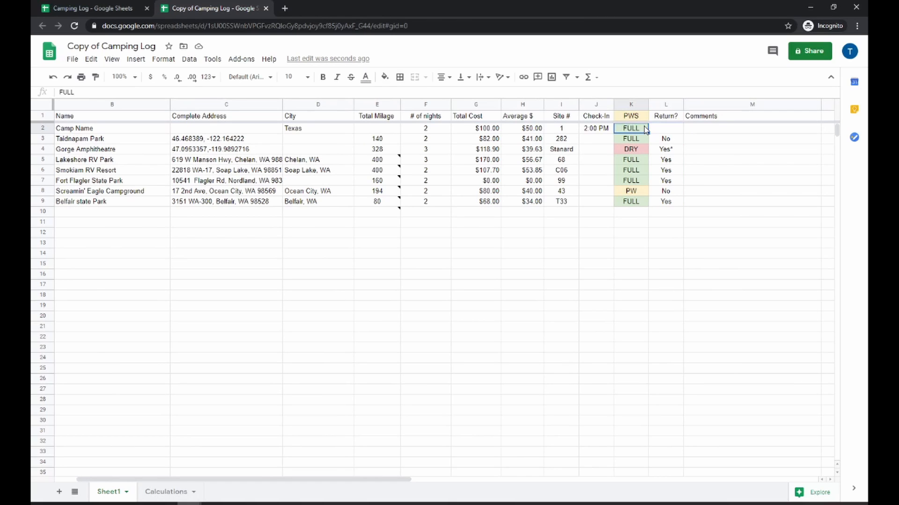
key(Home)
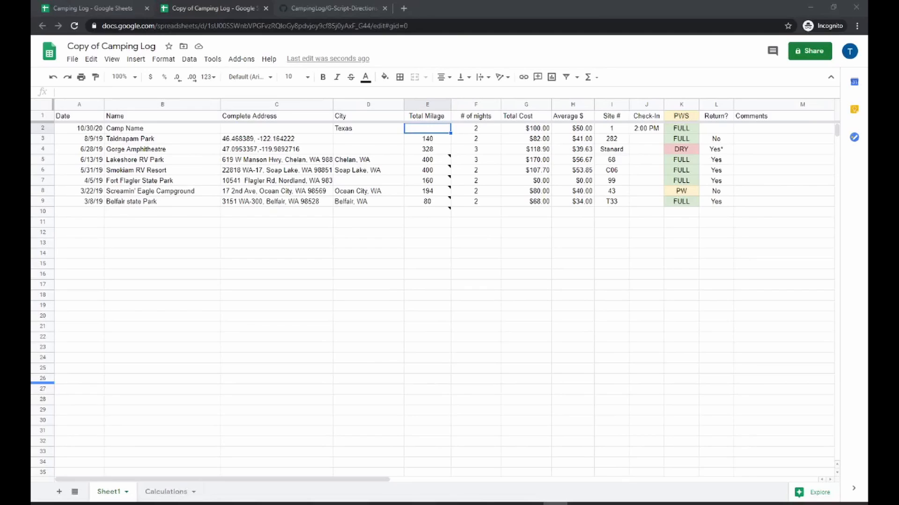
Open the Calculations sheet and examine the formula behind each summary value
click(158, 497)
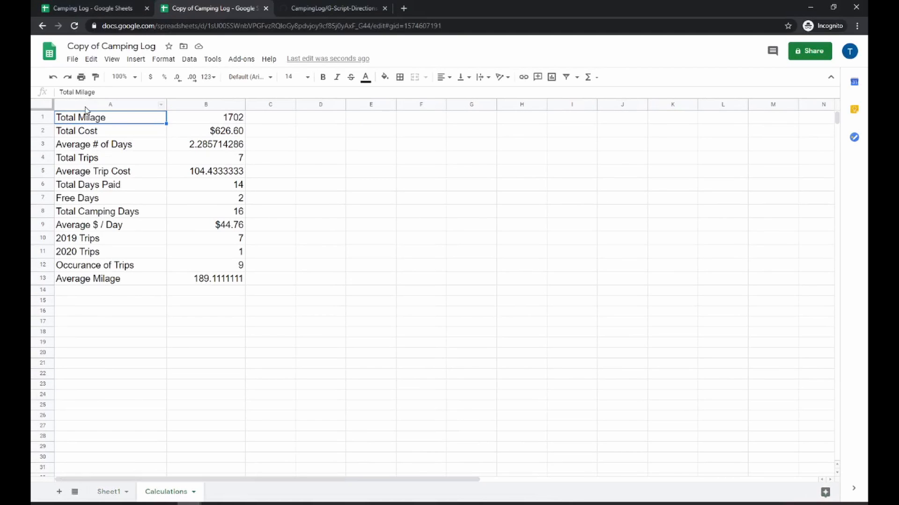
click(190, 121)
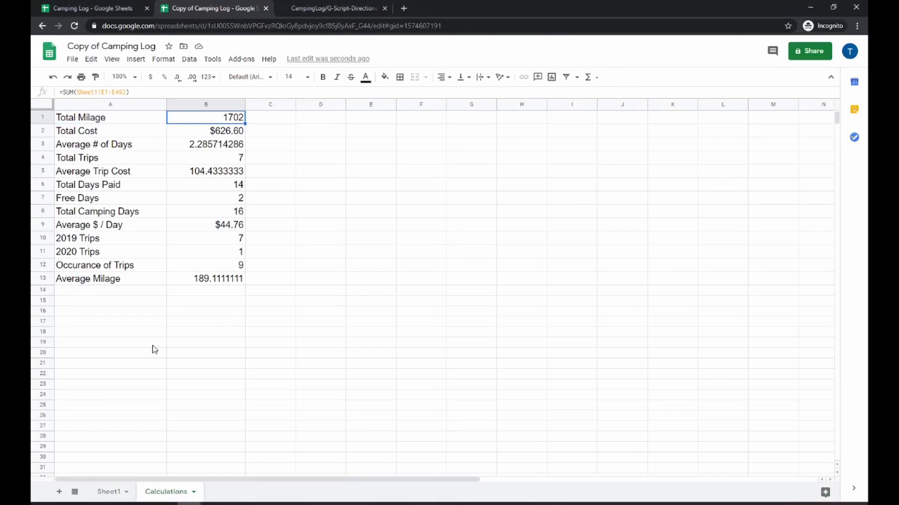
click(205, 133)
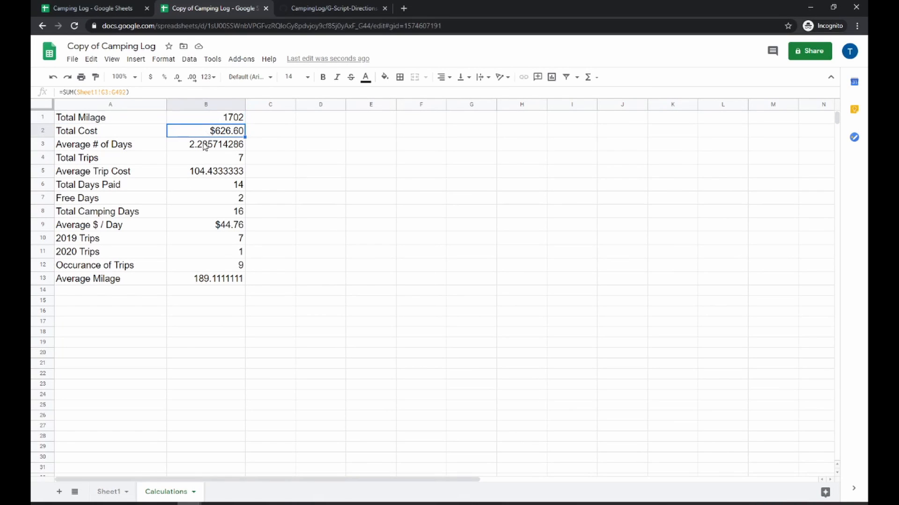
click(205, 144)
click(204, 158)
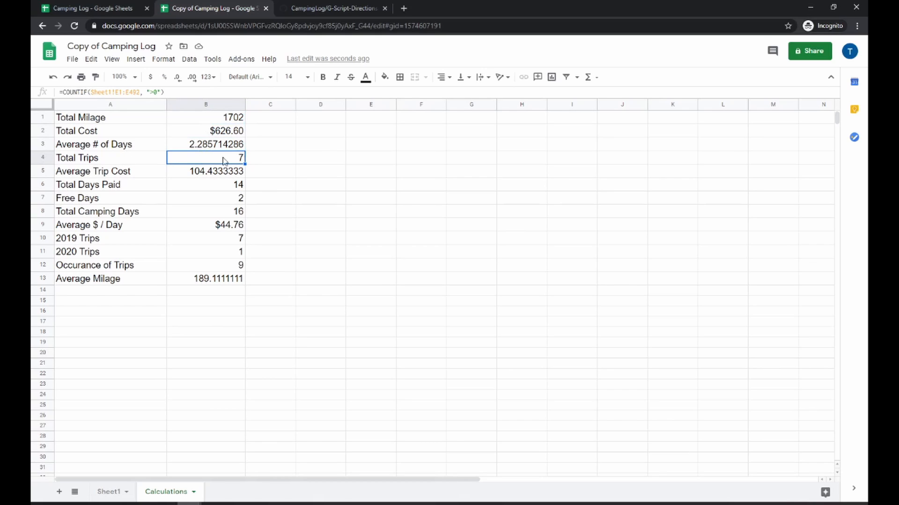
click(188, 176)
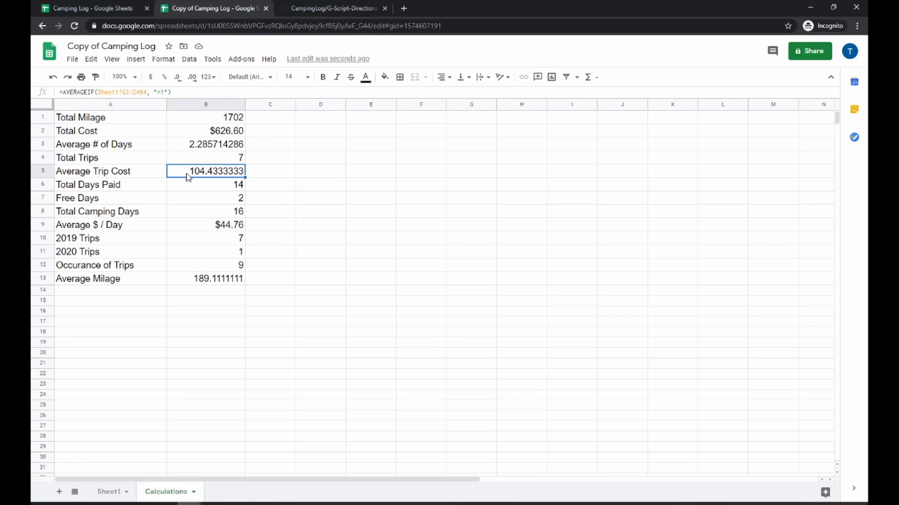
click(189, 185)
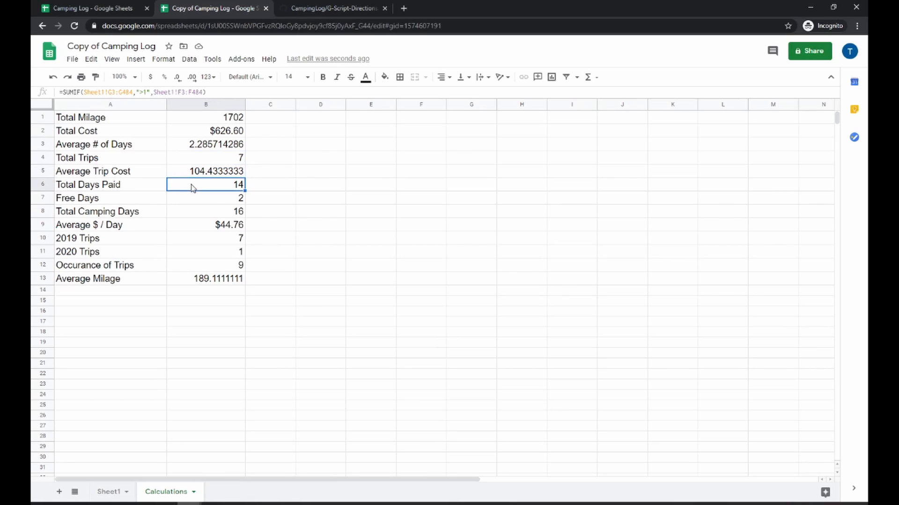
click(212, 201)
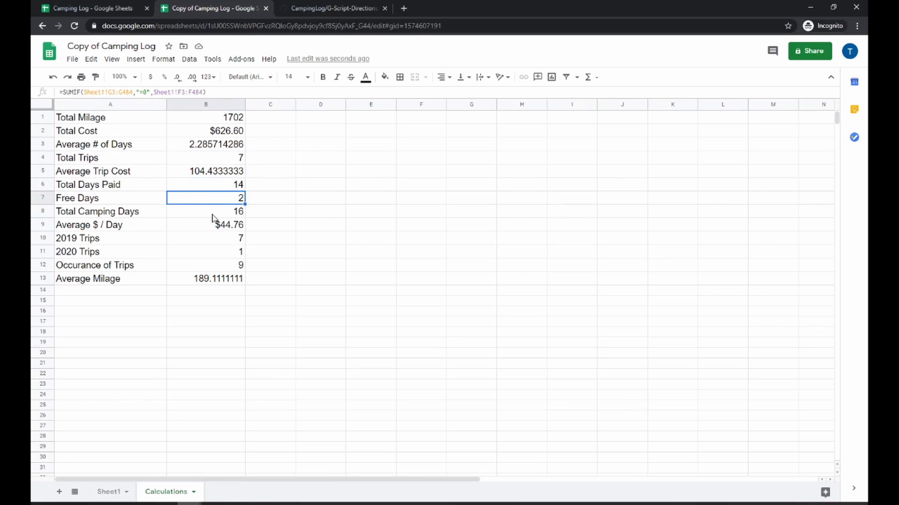
click(214, 216)
click(200, 251)
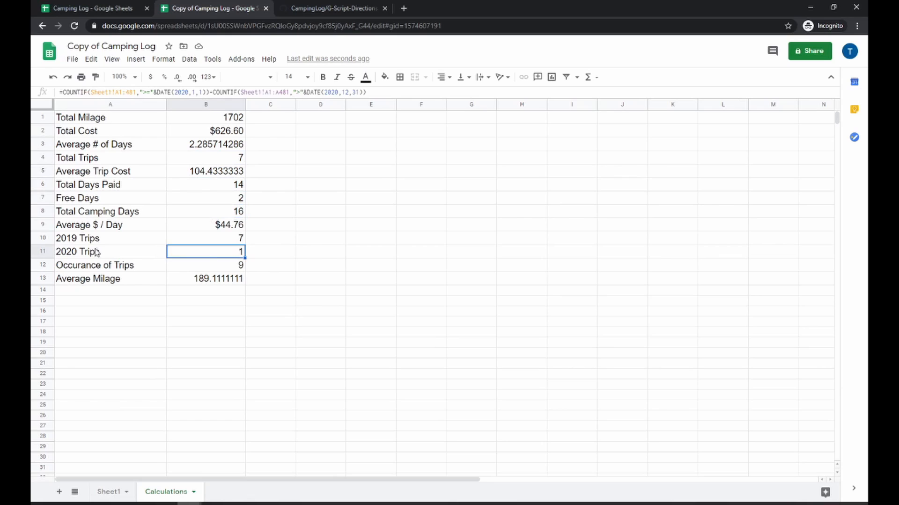
click(88, 253)
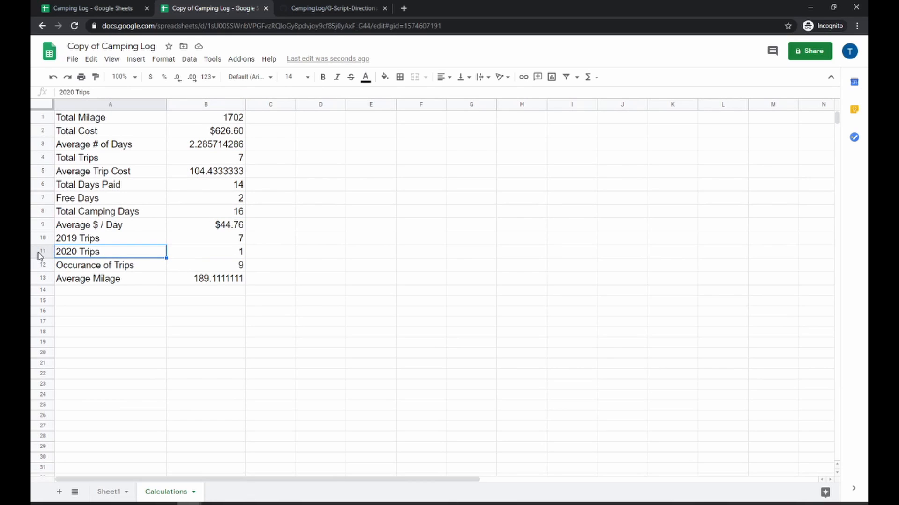
Add a 2021 Trips label in the first empty row of the Calculations sheet
click(72, 292)
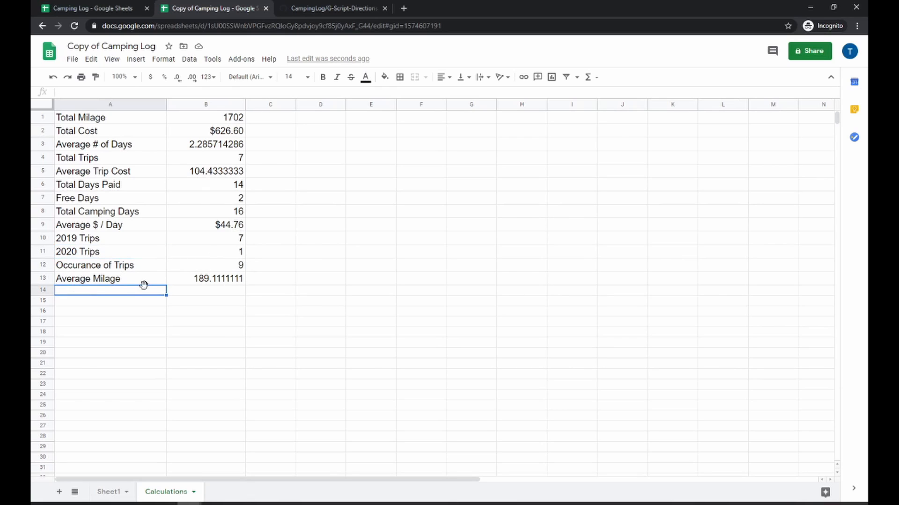
text(20)
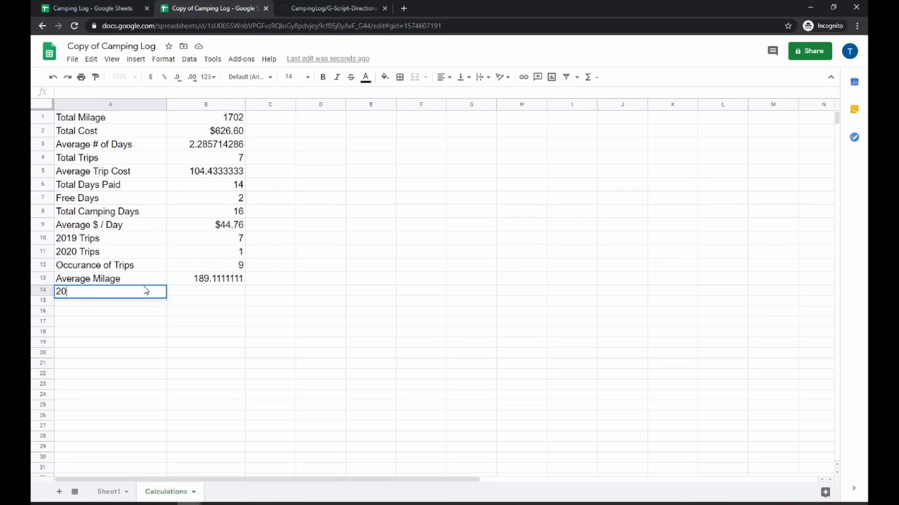
text(21 Trips)
key(Return)
Copy the 2020 Trips COUNTIF formula into the cell beside the 2021 Trips label
key(Up)
key(Right)
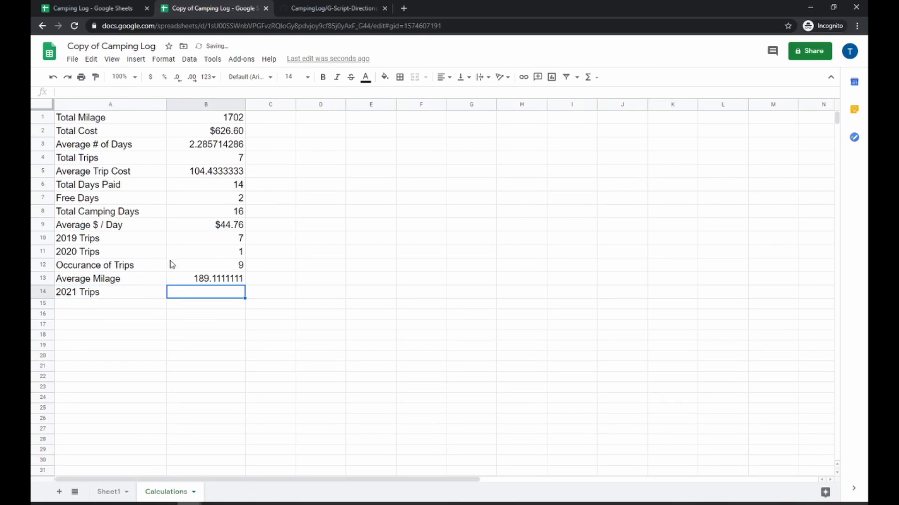
click(195, 252)
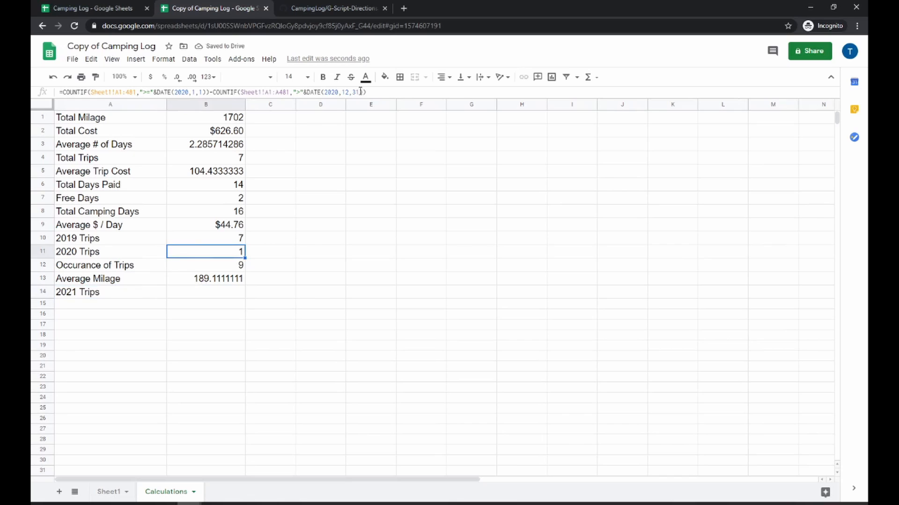
triple_click(240, 92)
key(ctrl+c)
click(189, 292)
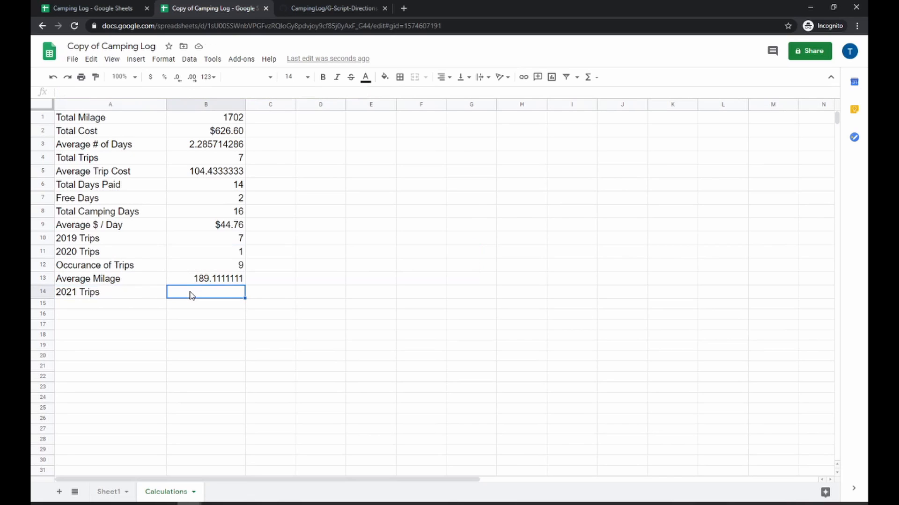
click(151, 92)
key(ctrl+v)
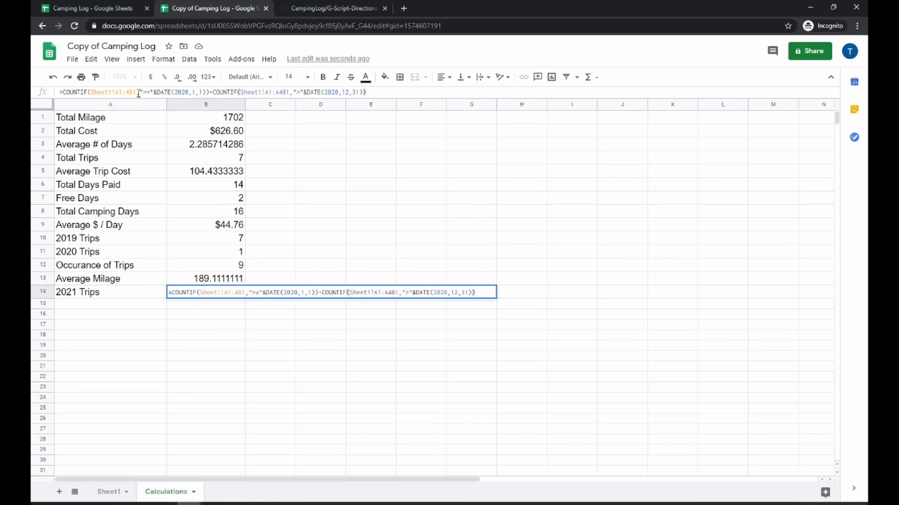
Change the year in both DATE parts of the pasted formula to 2021
click(188, 93)
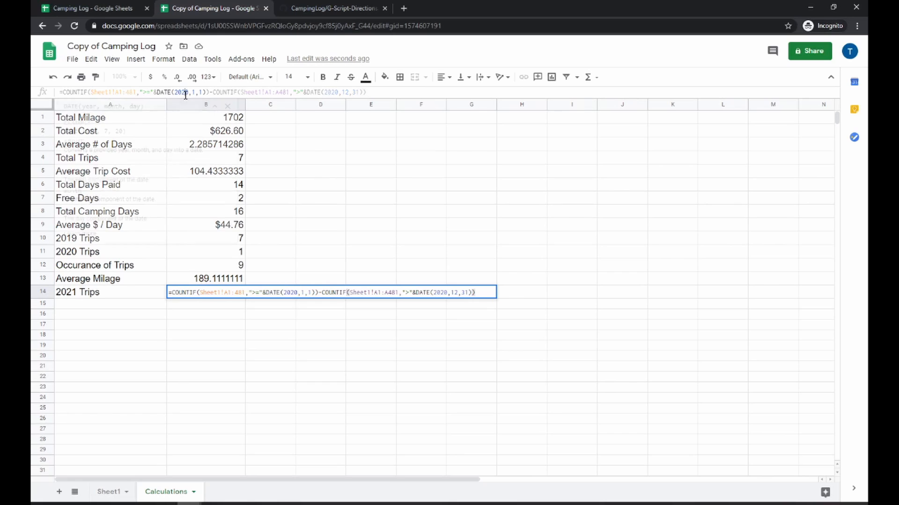
key(BackSpace)
text(1)
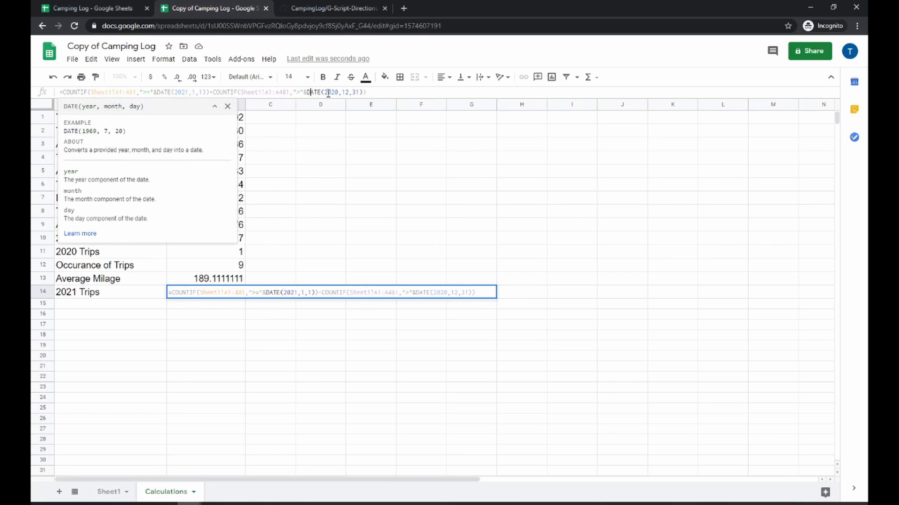
click(340, 92)
key(BackSpace)
text(1)
key(Return)
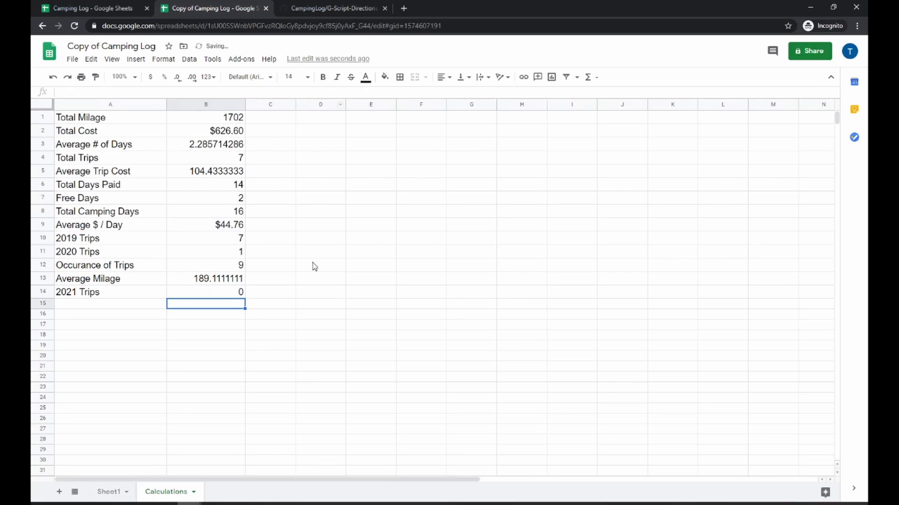
Inspect the 2021 Trips result and the formulas behind the average days, total trips and average trip cost
click(237, 410)
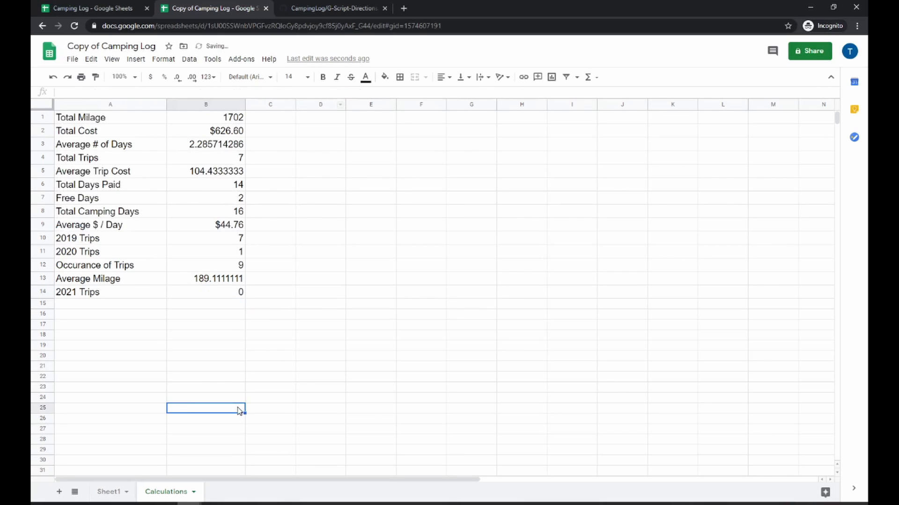
click(229, 295)
click(293, 171)
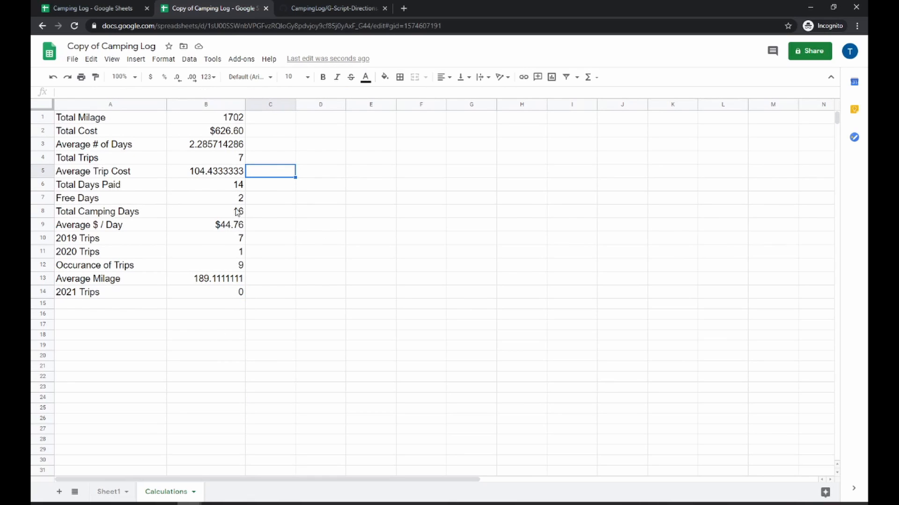
click(212, 142)
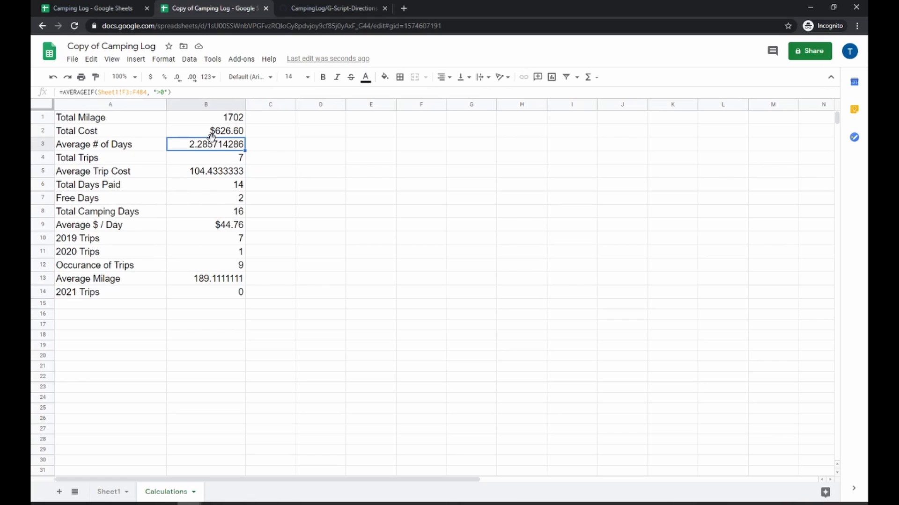
click(214, 162)
click(217, 174)
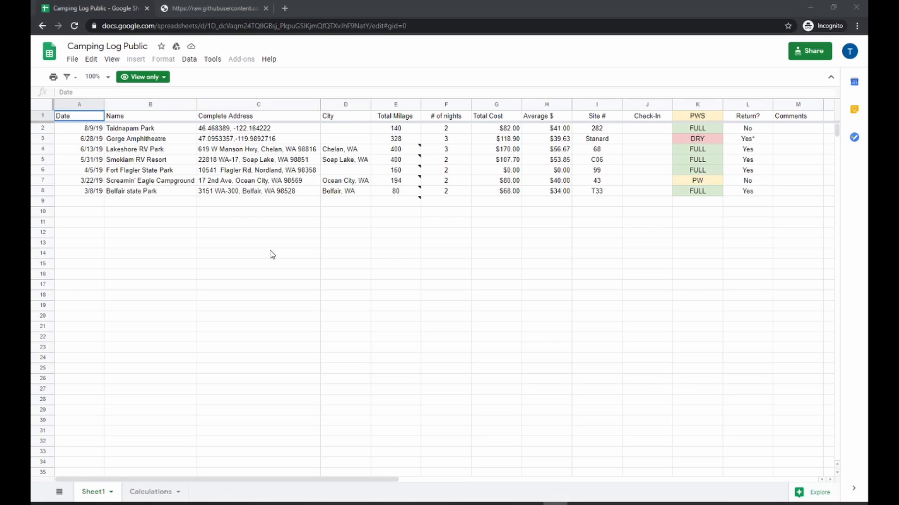
Make a copy of the public Camping Log spreadsheet, naming it Camping Log followed by the user's name
click(79, 60)
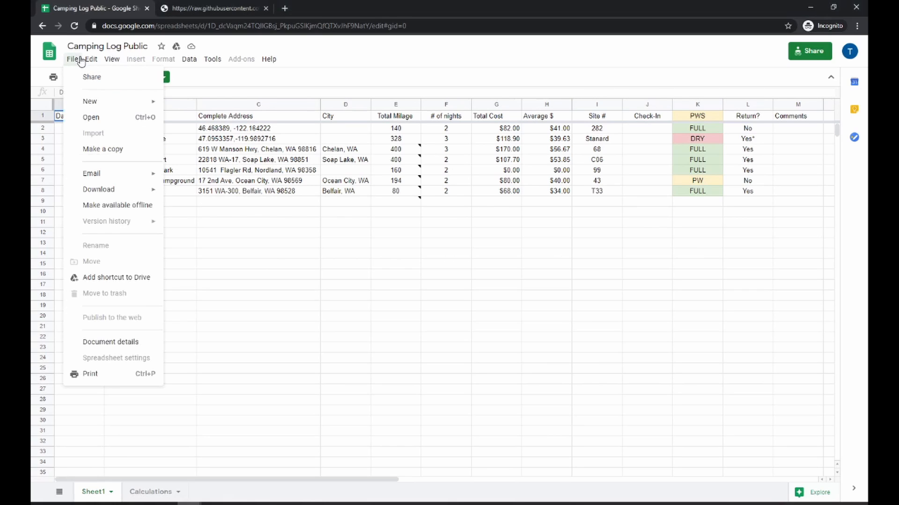
click(84, 148)
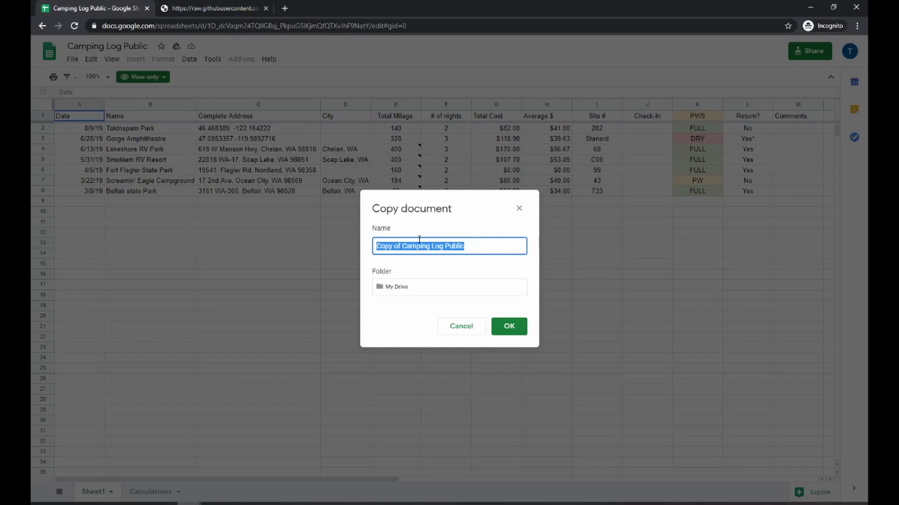
click(490, 250)
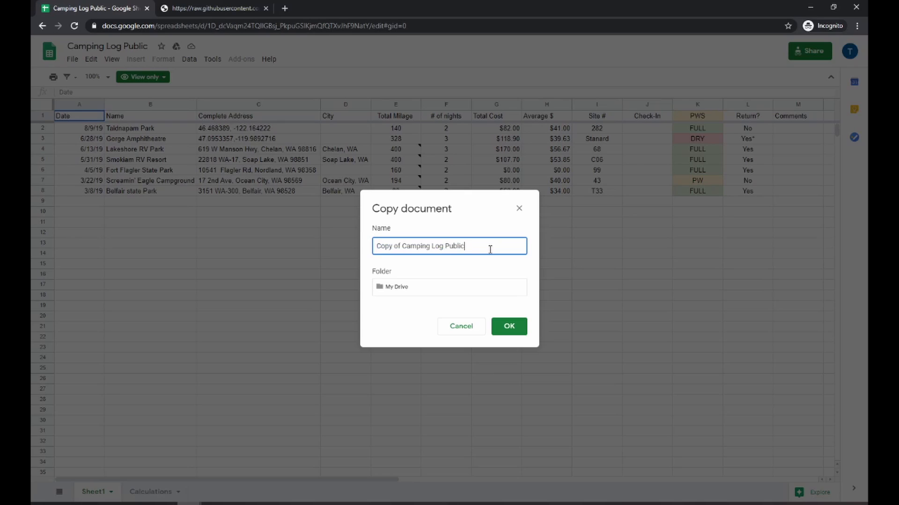
key(Home)
key(Delete)
key(Delete)
key(Delete)
key(Delete)
key(Delete)
key(Delete)
key(Delete)
key(Delete)
text(BOB)
click(520, 327)
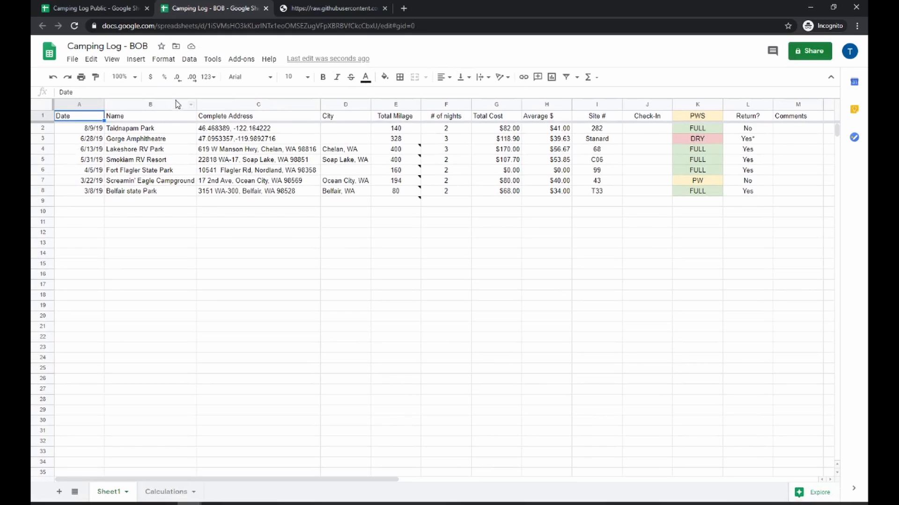
Open the script editor for the copy and select all the G-Script-Directions code on the GitHub raw page
click(213, 59)
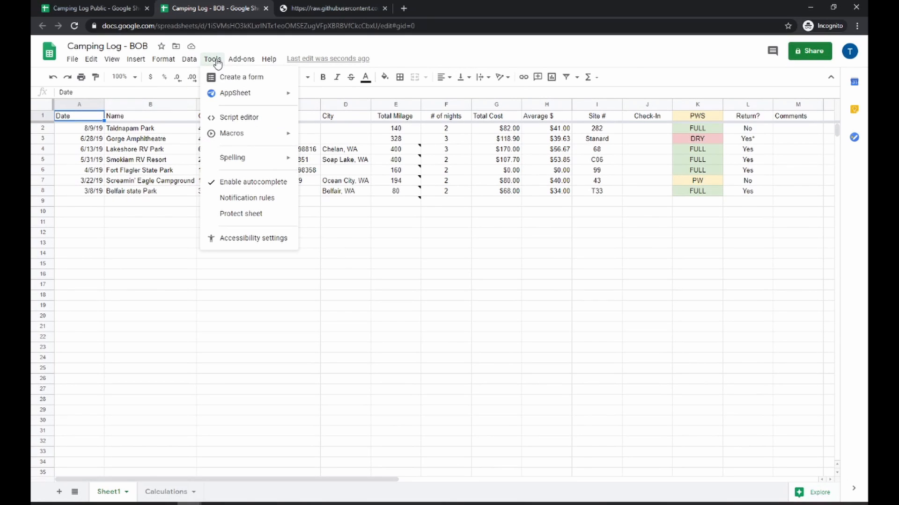
click(222, 119)
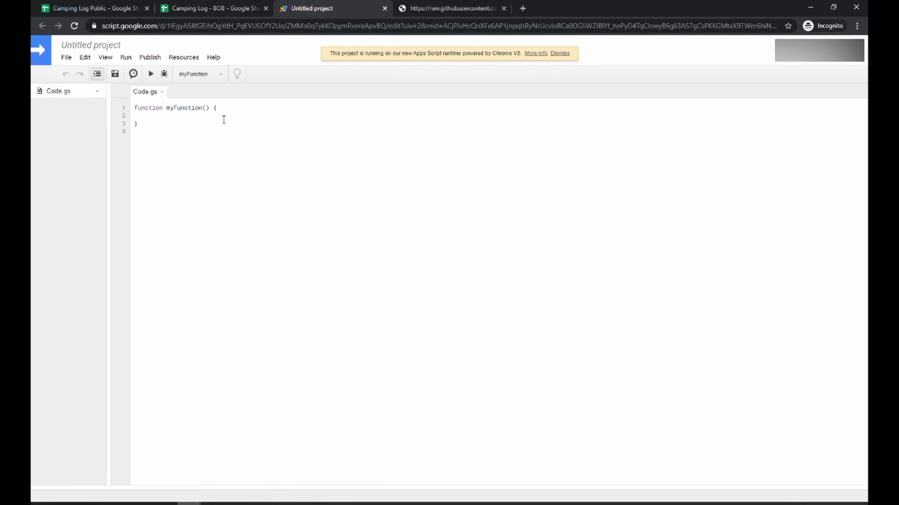
click(422, 8)
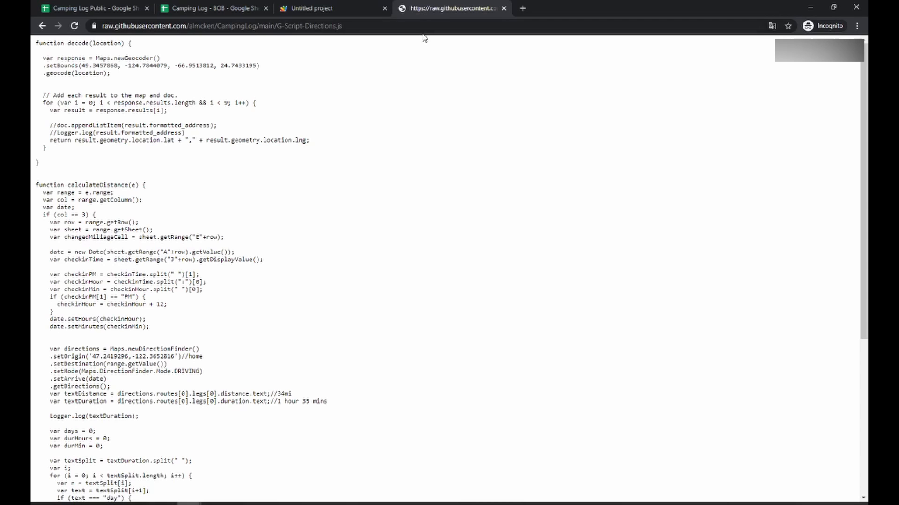
click(398, 27)
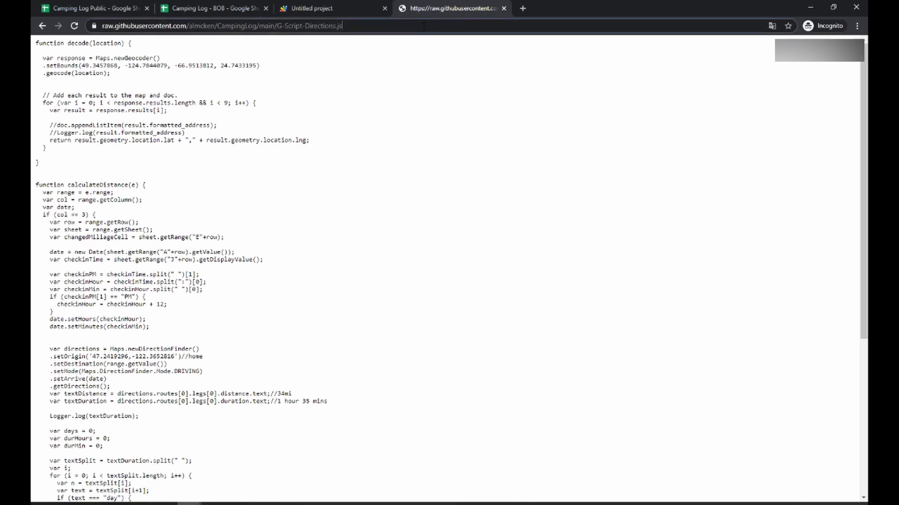
click(229, 77)
key(ctrl+a)
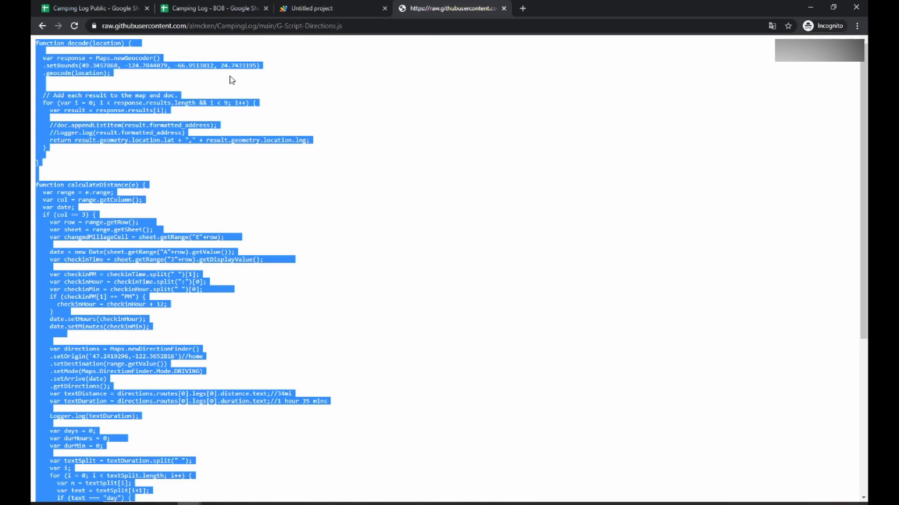
Replace the default function in Code.gs with the copied directions script
click(309, 8)
click(248, 129)
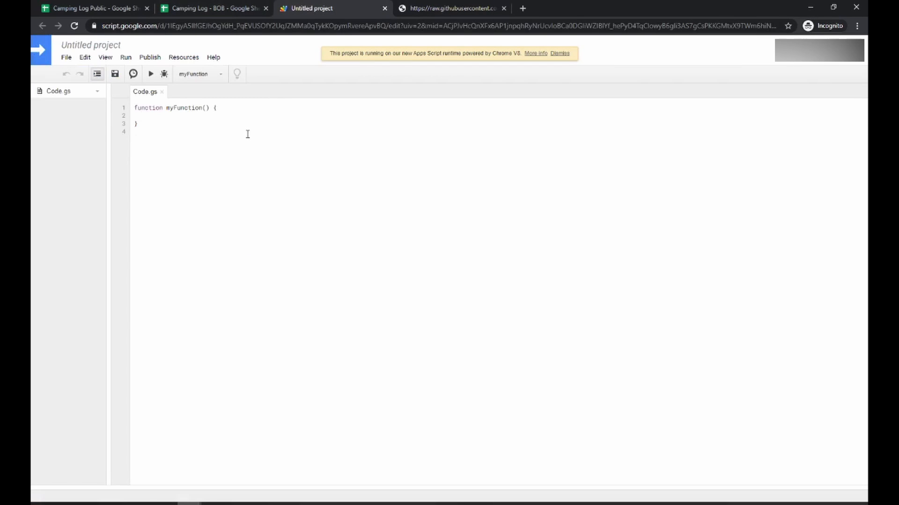
key(ctrl+a)
key(ctrl+v)
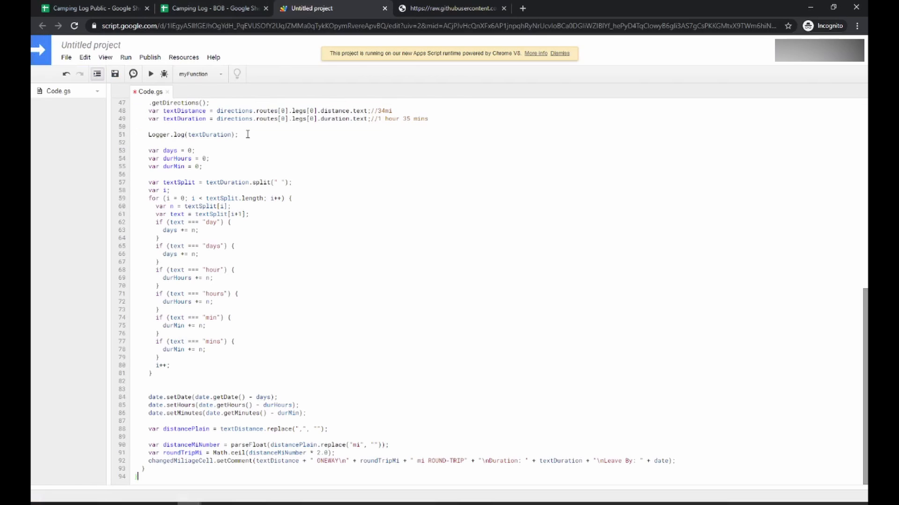
Rename the script project to Maps
click(111, 74)
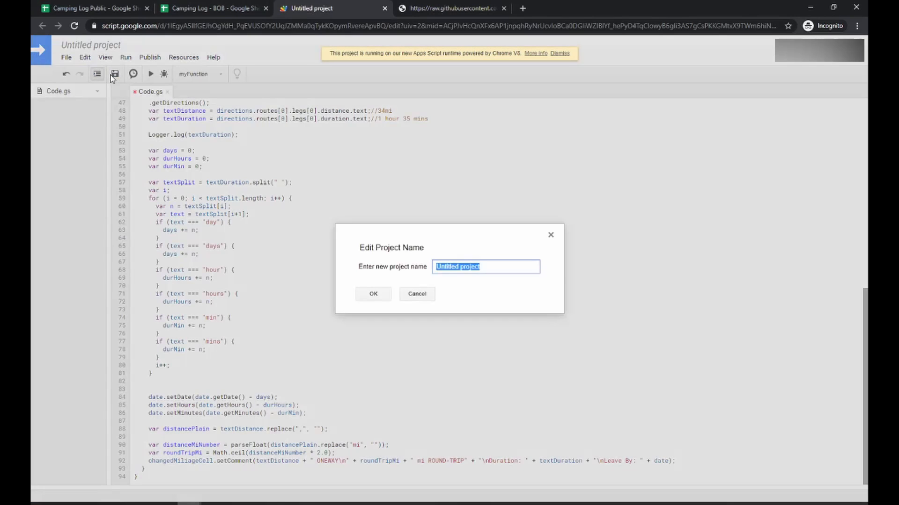
text(Maospos)
key(Return)
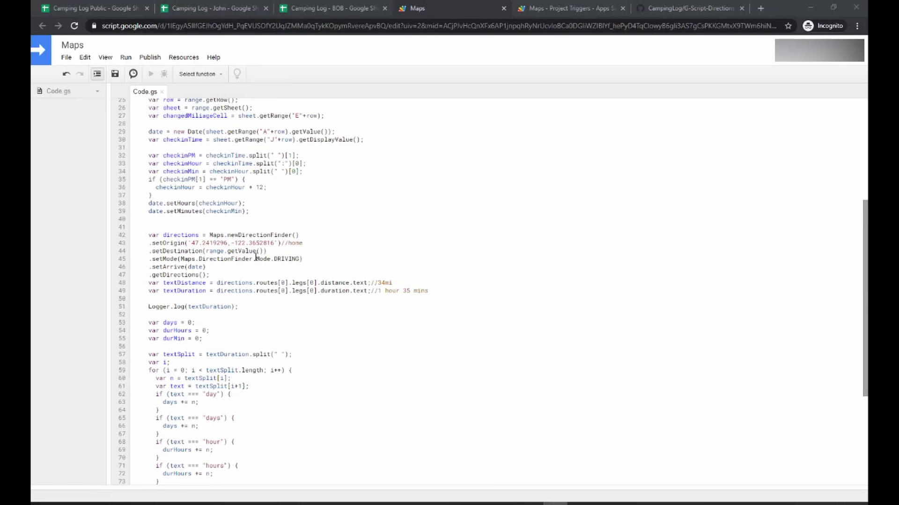
Open the current project's triggers page
drag(307, 244, 274, 241)
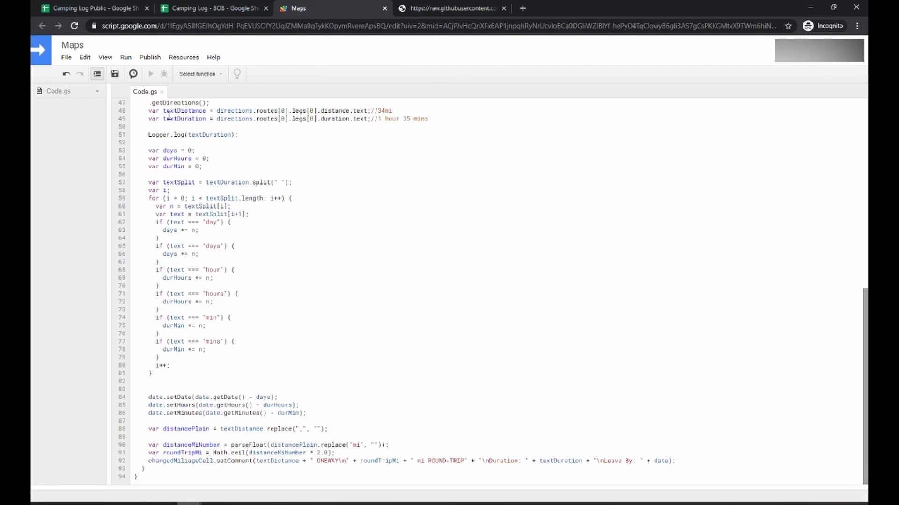
click(107, 59)
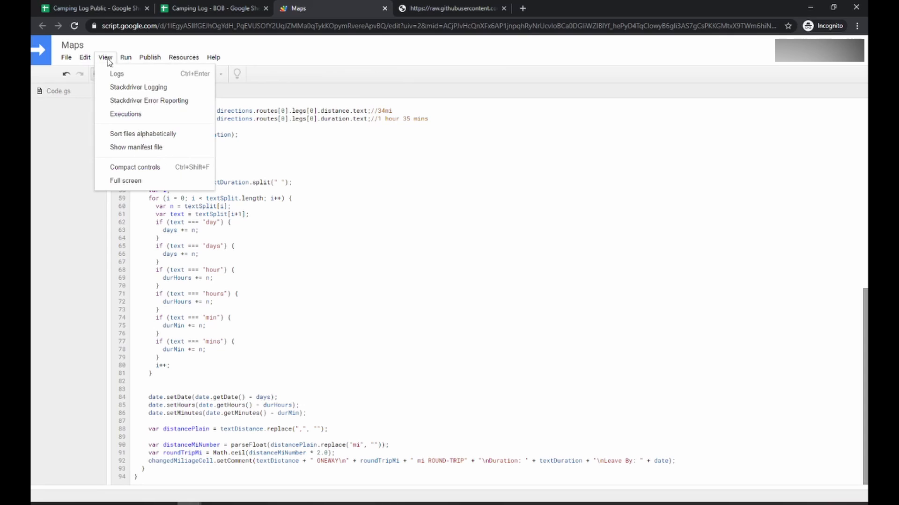
mouse_move(86, 59)
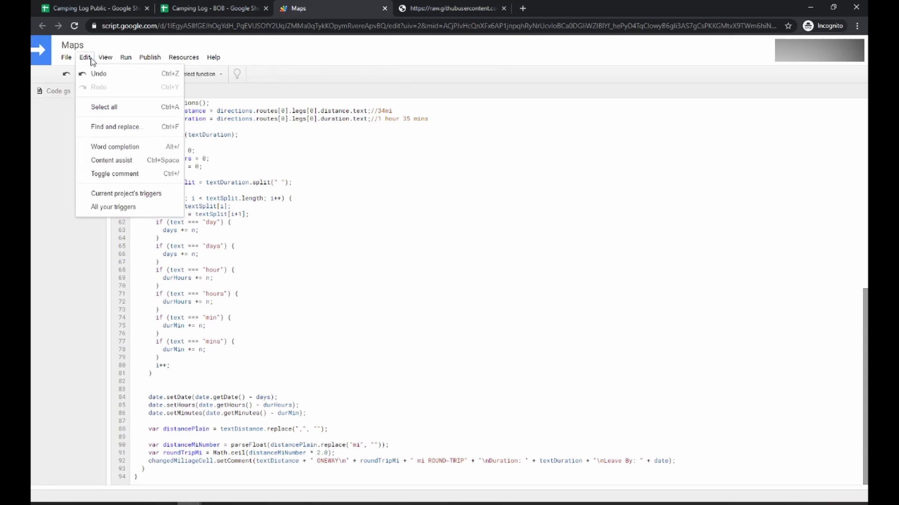
click(104, 195)
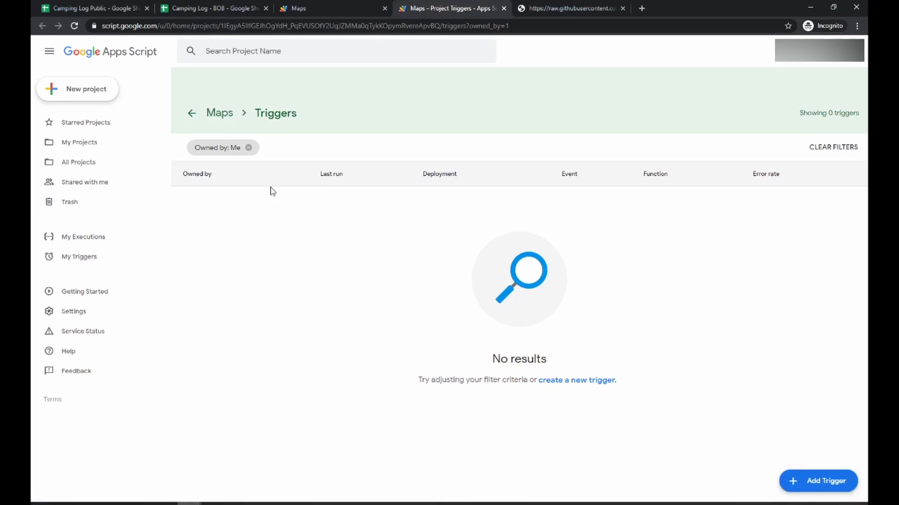
Add a trigger for Maps, choosing the function to run and the event type, and save it
click(802, 480)
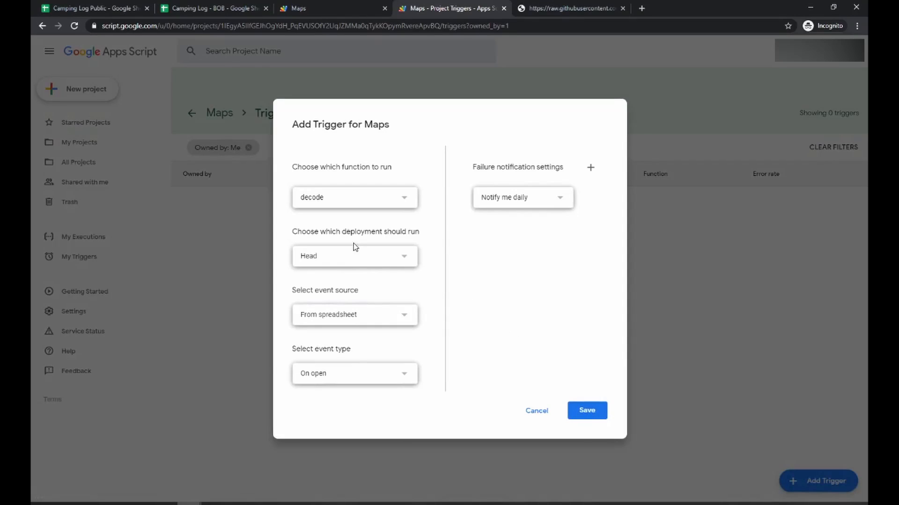
click(353, 205)
click(306, 214)
click(357, 375)
click(345, 394)
click(585, 413)
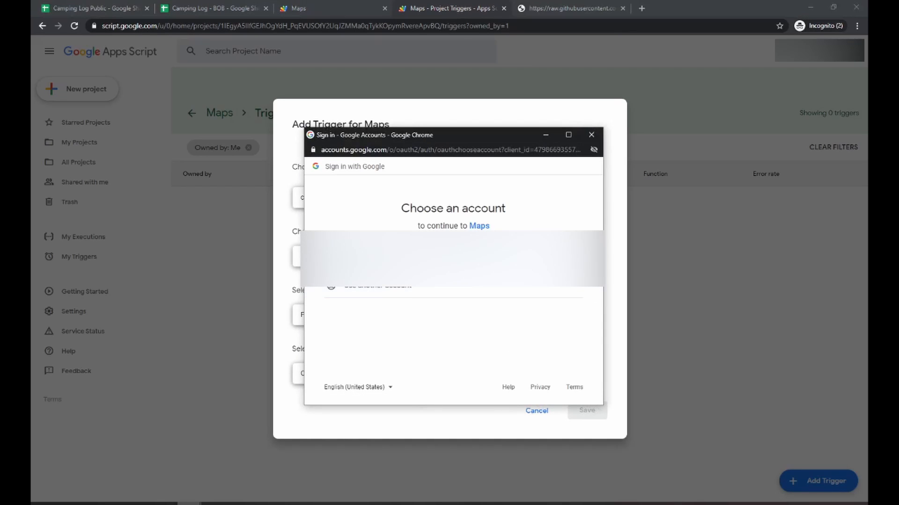
Authorize the Maps script to access the account, proceeding past the unverified-app warning and allowing spreadsheet access
click(389, 260)
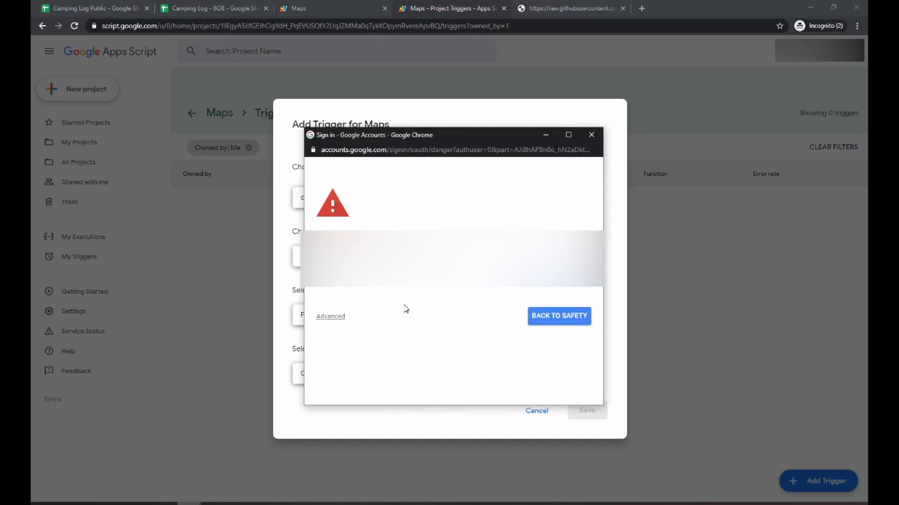
click(337, 319)
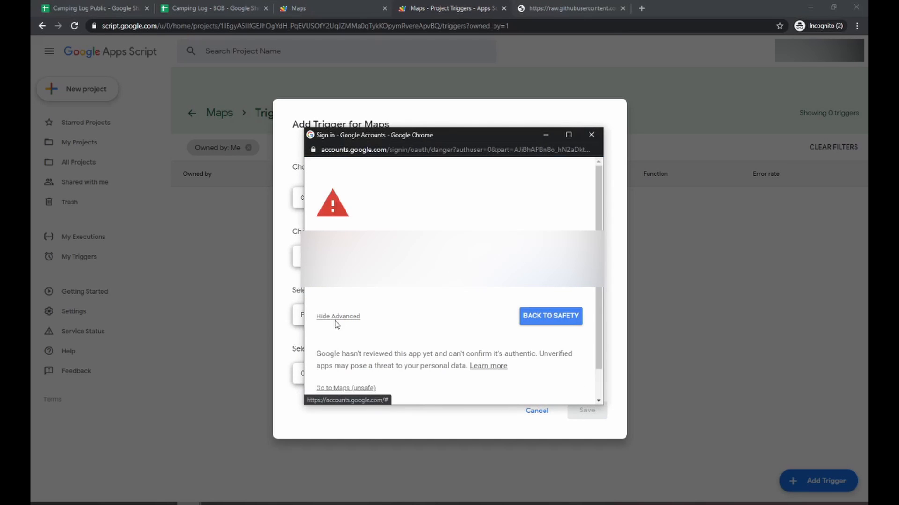
click(341, 388)
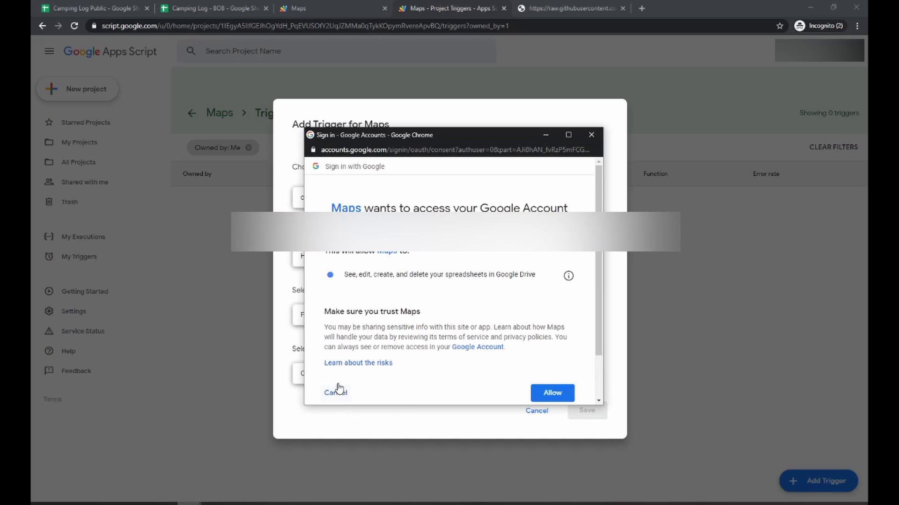
click(539, 392)
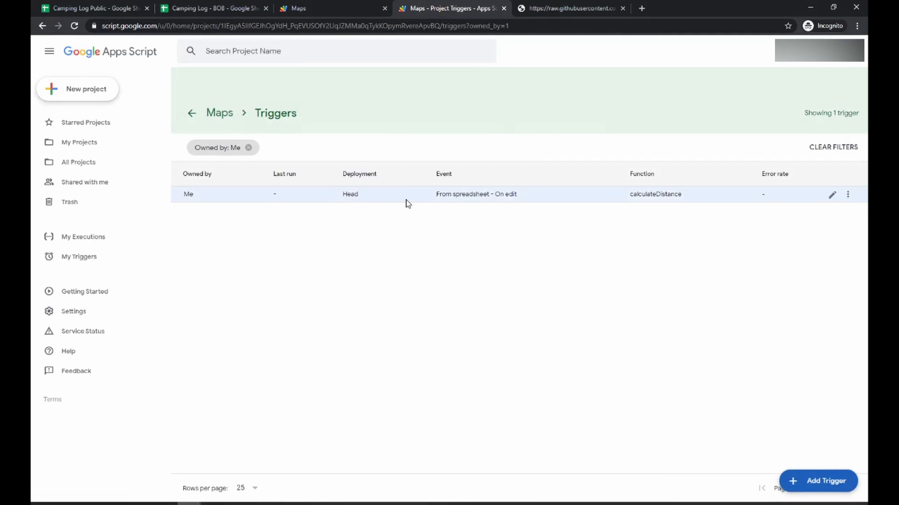
In the Camping Log - BOB sheet, insert a new empty row above the first trip
click(216, 6)
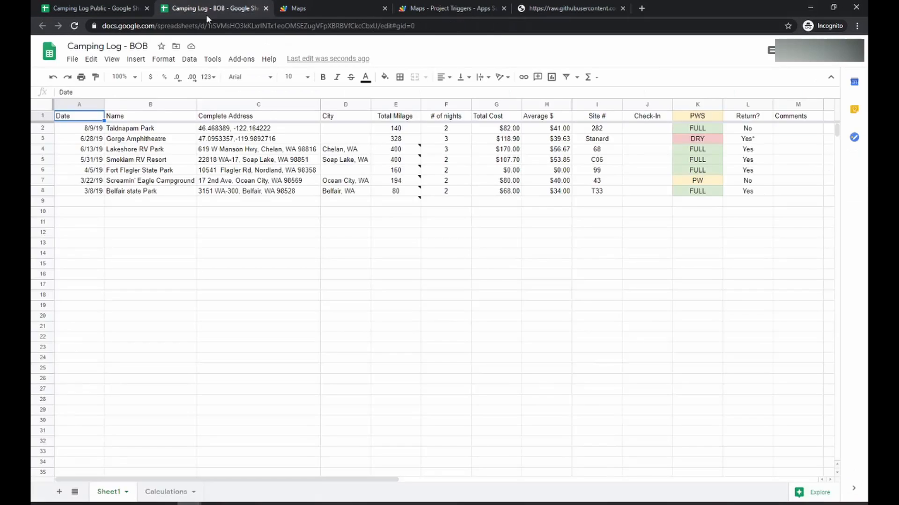
click(49, 128)
right_click(48, 128)
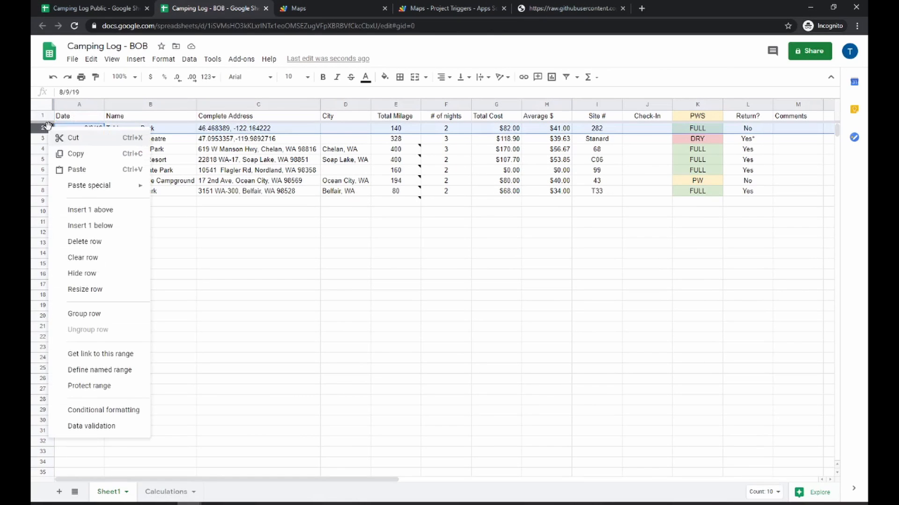
click(78, 212)
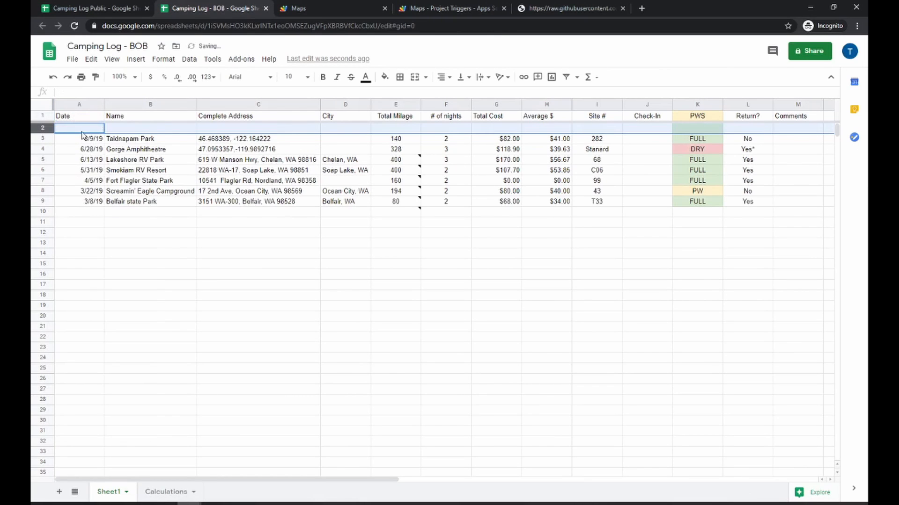
Enter the date 11/15/20 in the new row's Date cell
click(82, 129)
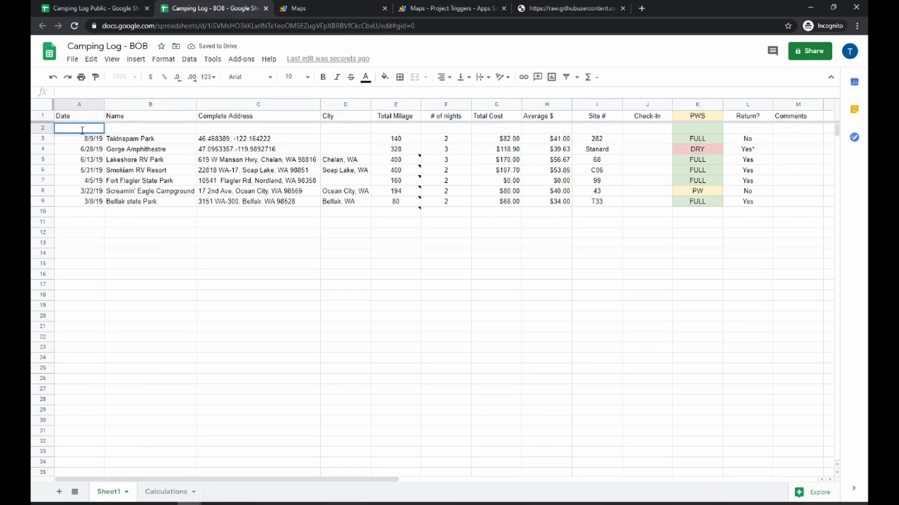
text(11/15/20)
key(Return)
key(Up)
key(Right)
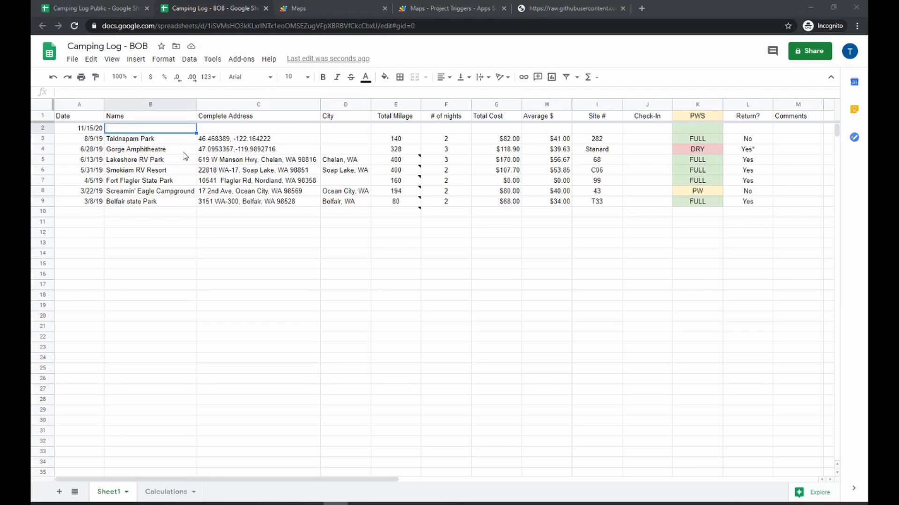
Paste Camper Clinic as the new trip's Name
text(Camper Clinic)
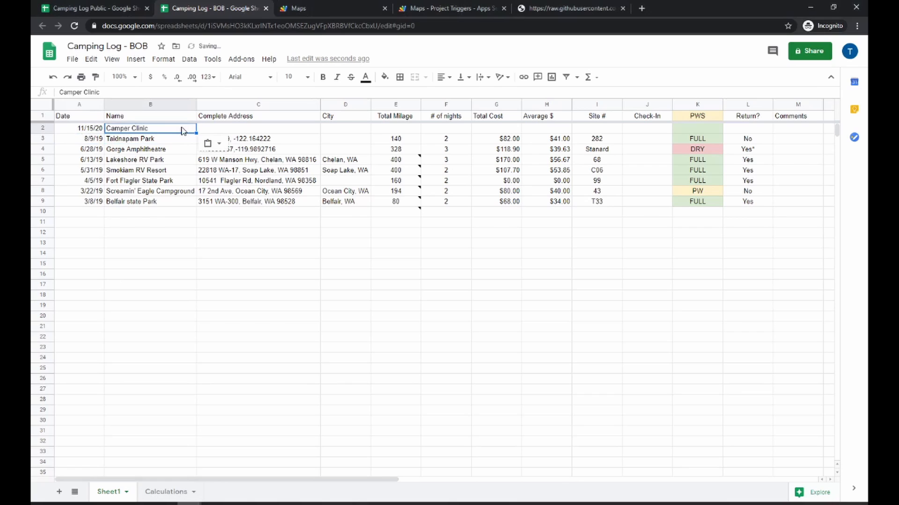
click(178, 156)
click(240, 130)
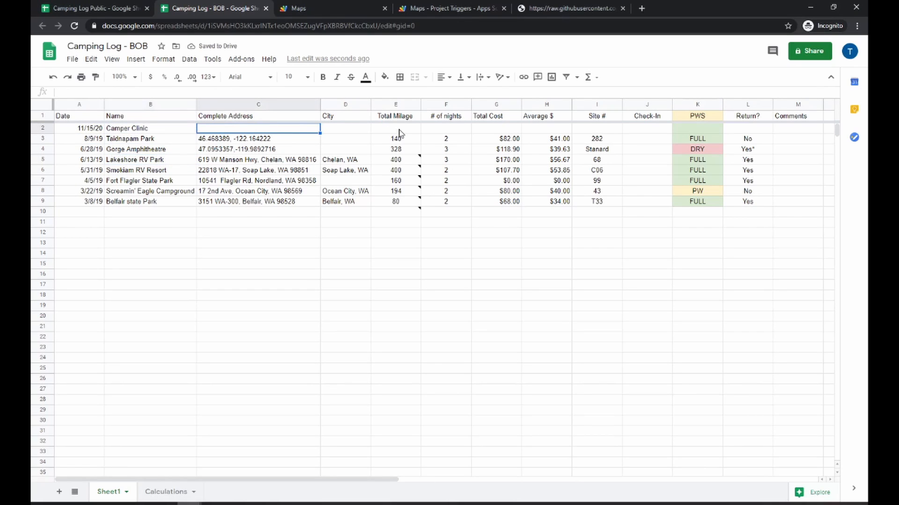
Set the new trip's number of nights to 2 and its total cost to 50
click(445, 130)
text(2)
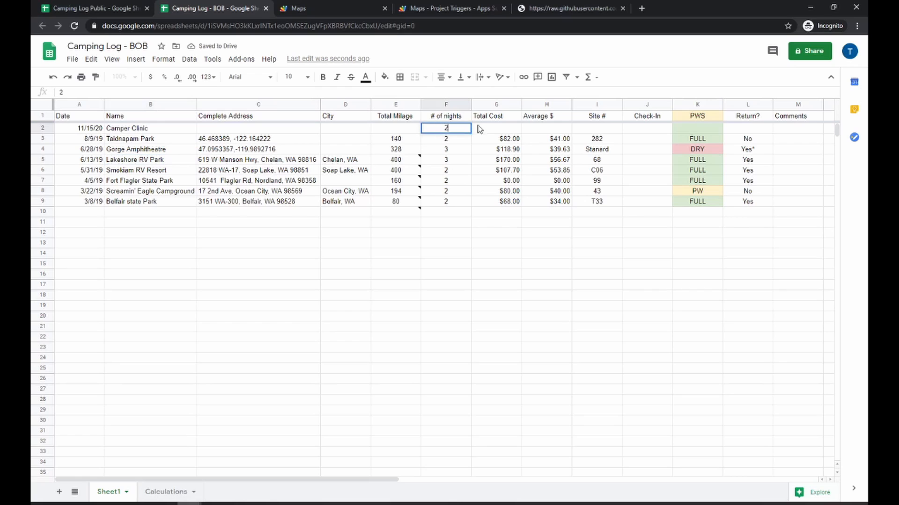
click(497, 131)
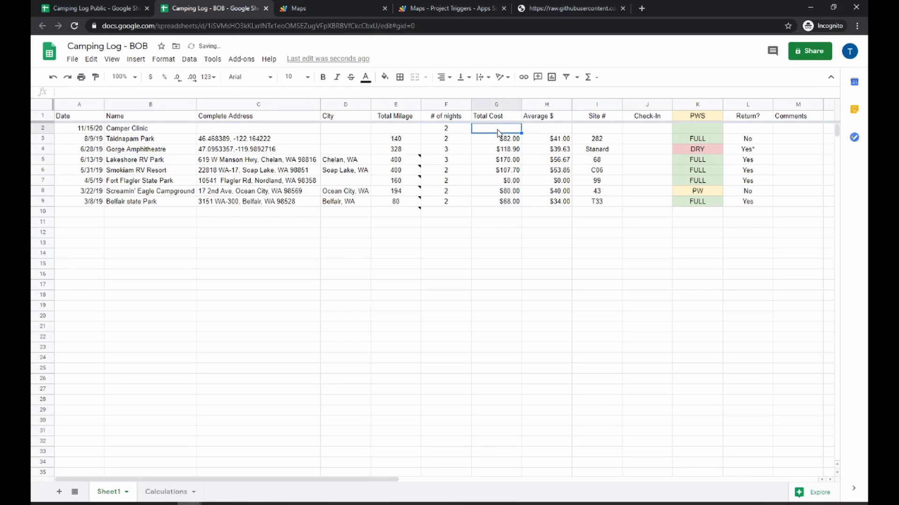
text(50)
key(Return)
Extend the Average $ formula from the row below up into the new trip's row
click(554, 135)
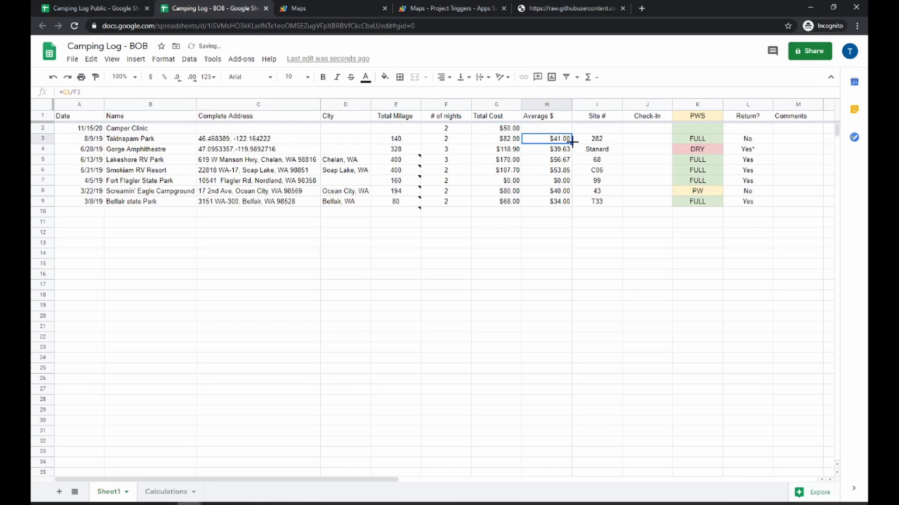
drag(572, 142, 567, 129)
click(560, 131)
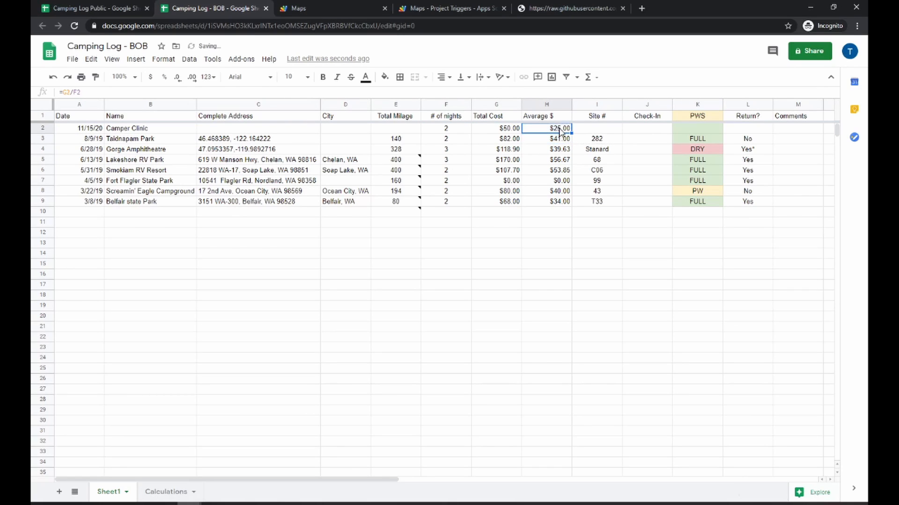
Set the new trip's site number to 1 and its check-in time to 2:00 PM
click(605, 131)
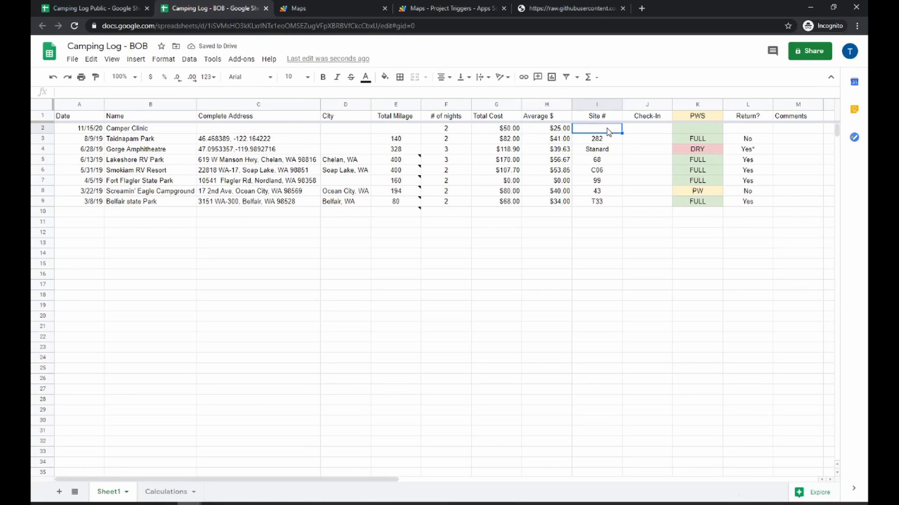
text(1)
click(635, 131)
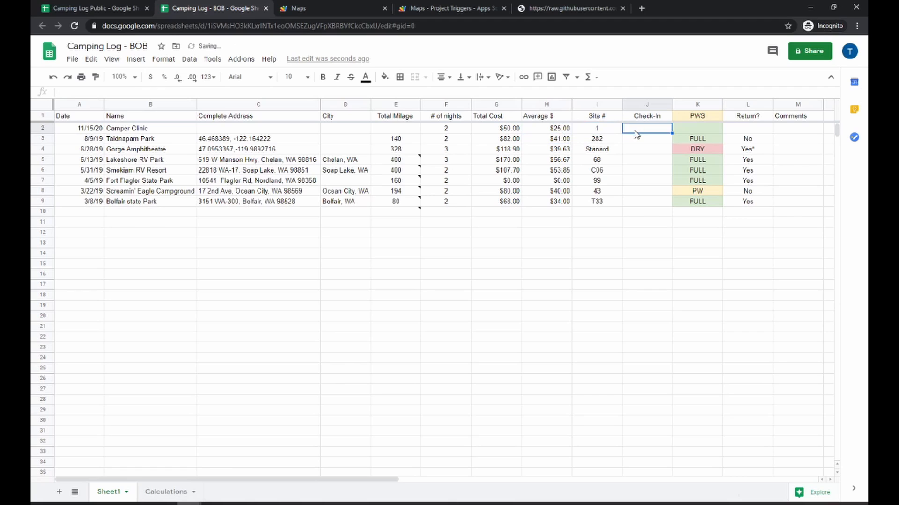
text(2:00 PM)
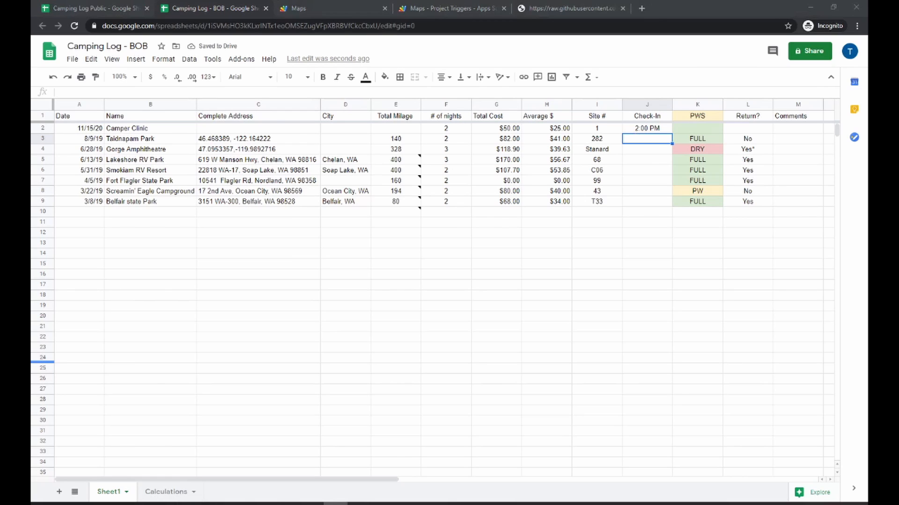
Paste the campground's complete address into the new trip's Complete Address cell
click(272, 131)
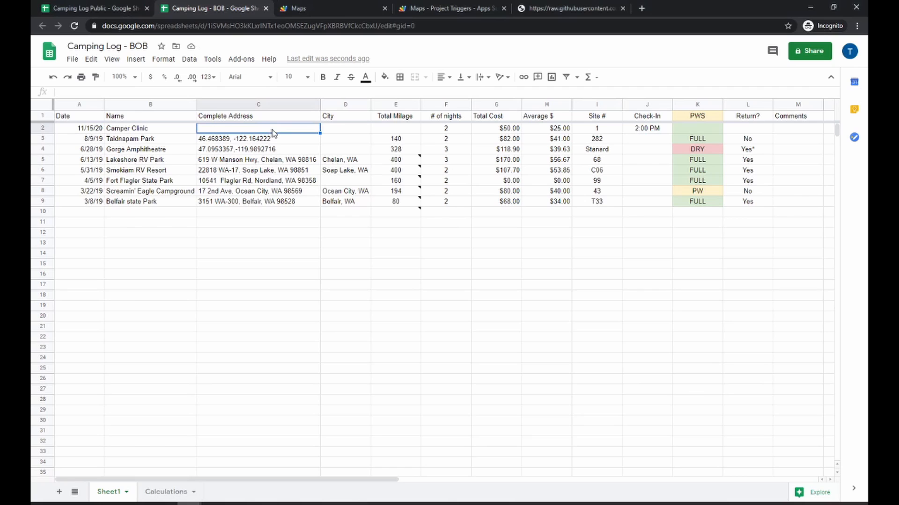
text(302 W Market St, Rockport, TX 78382)
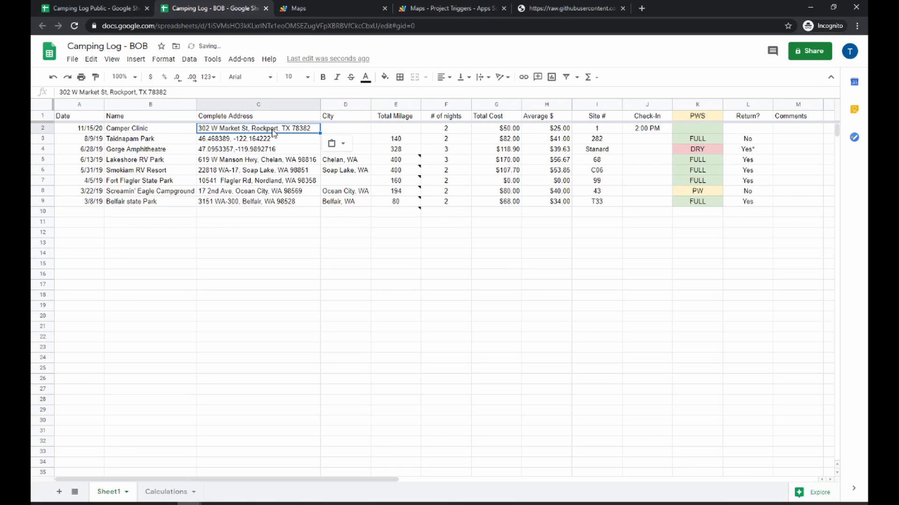
double_click(313, 131)
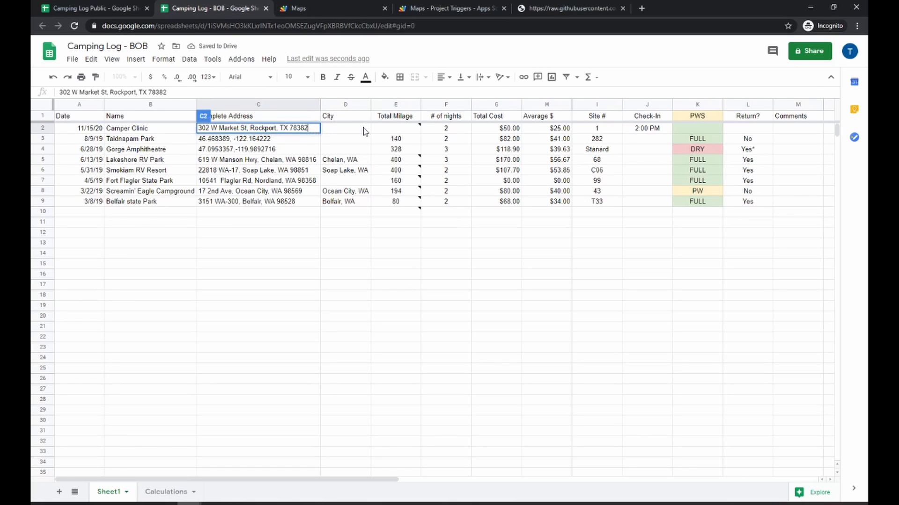
mouse_move(390, 135)
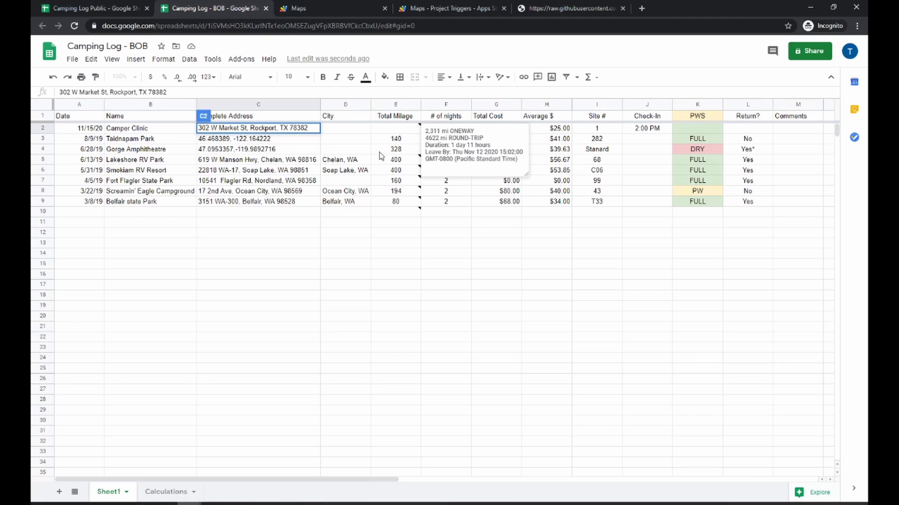
Switch to the Maps script editor and the raw script source to review the directions code
click(336, 264)
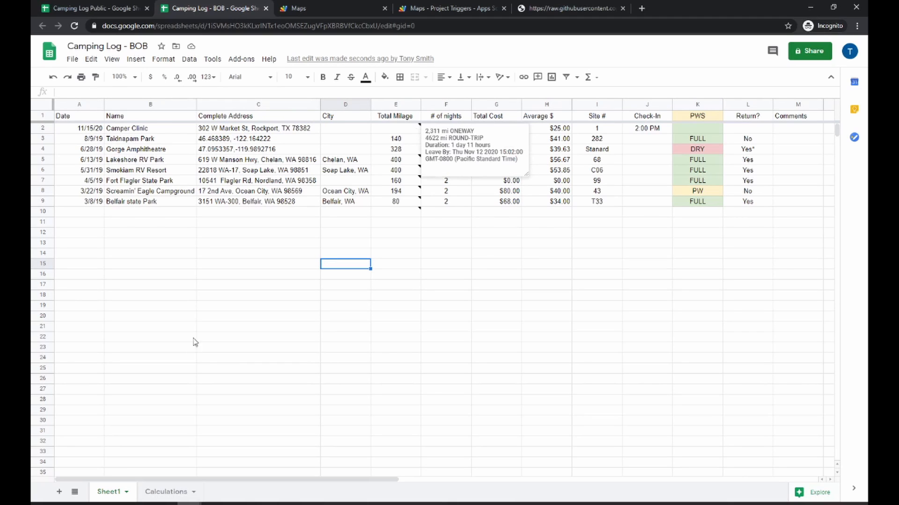
click(200, 307)
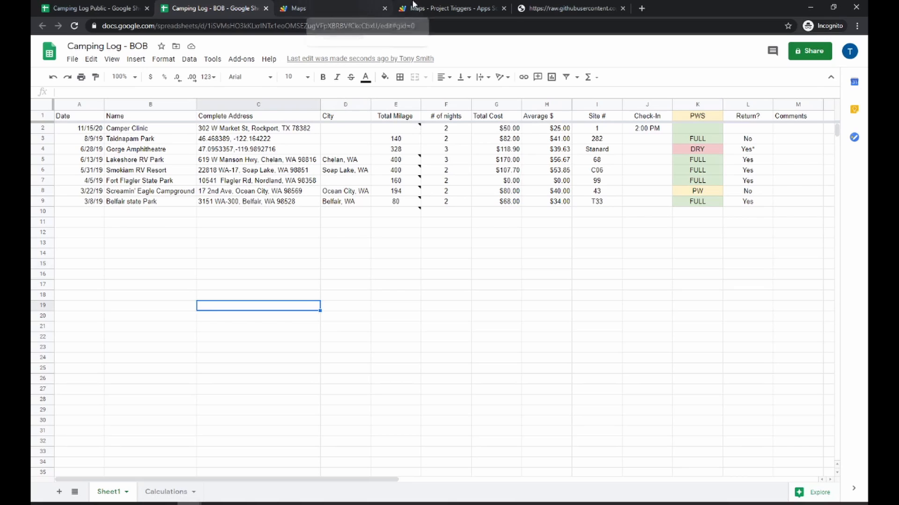
click(447, 4)
click(374, 6)
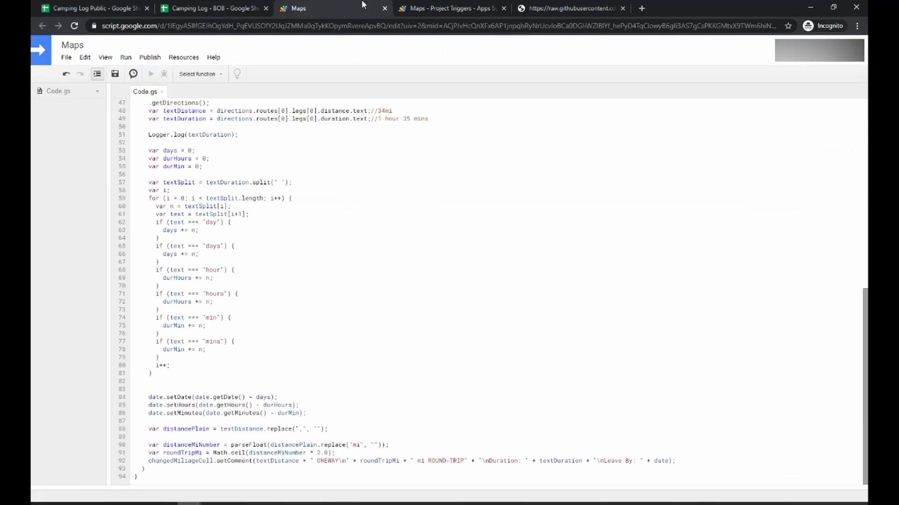
scroll(261, 220, up, 8)
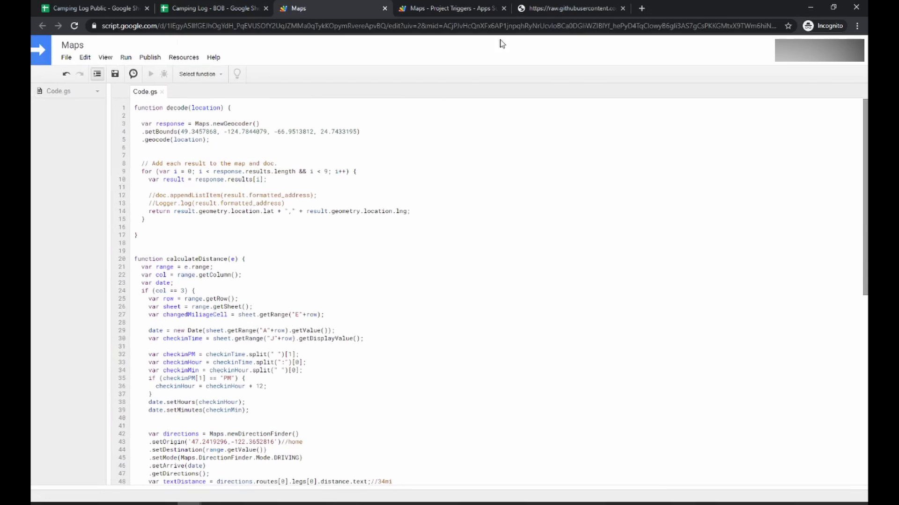
click(569, 8)
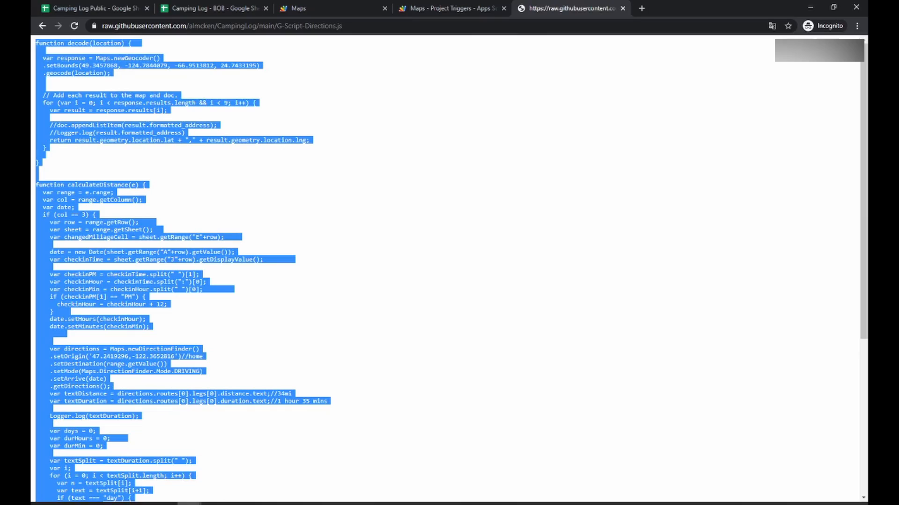
key(alt+Tab)
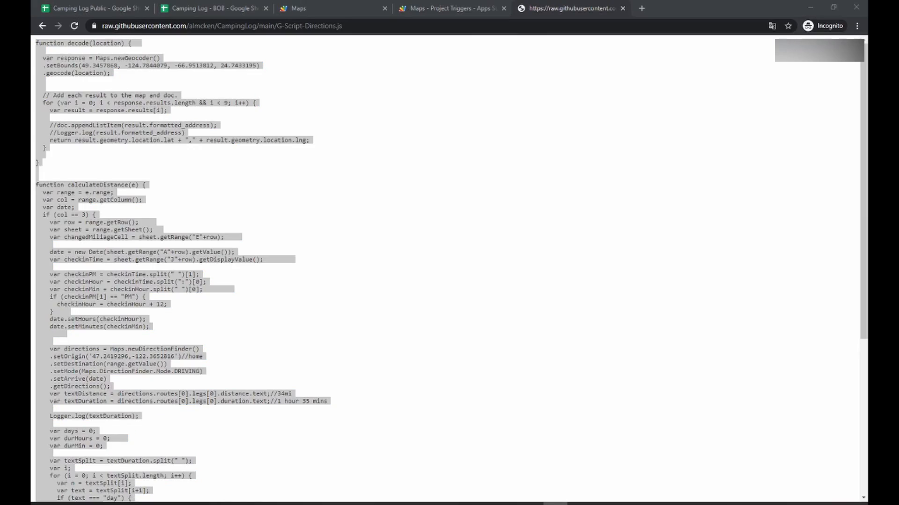